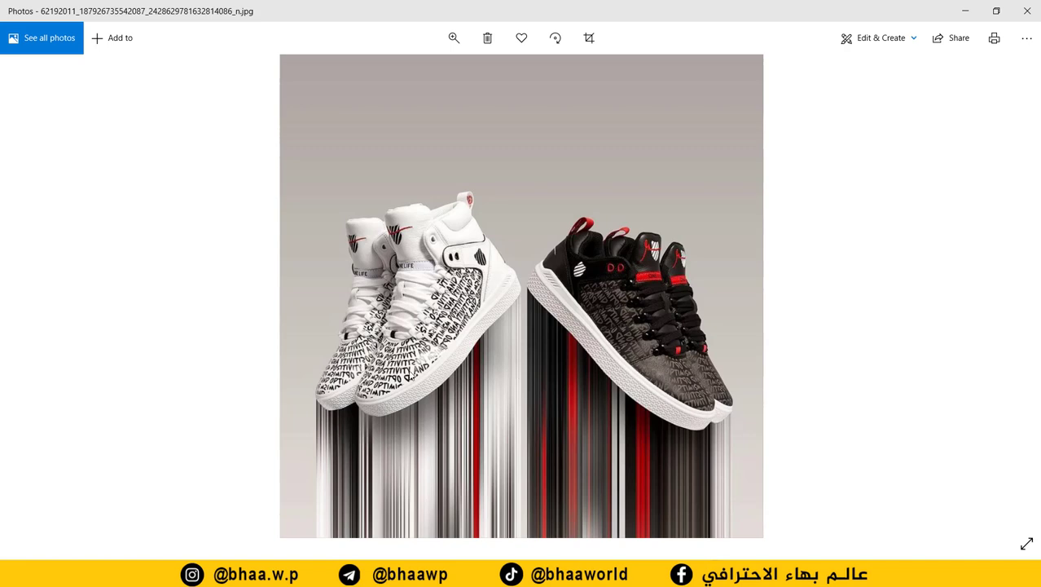
Step: Browse the saved pixel-stretch example images and minimize the photo viewer to return to the browser
{"action": "key", "text": "Right"}
{"action": "key", "text": "Right"}
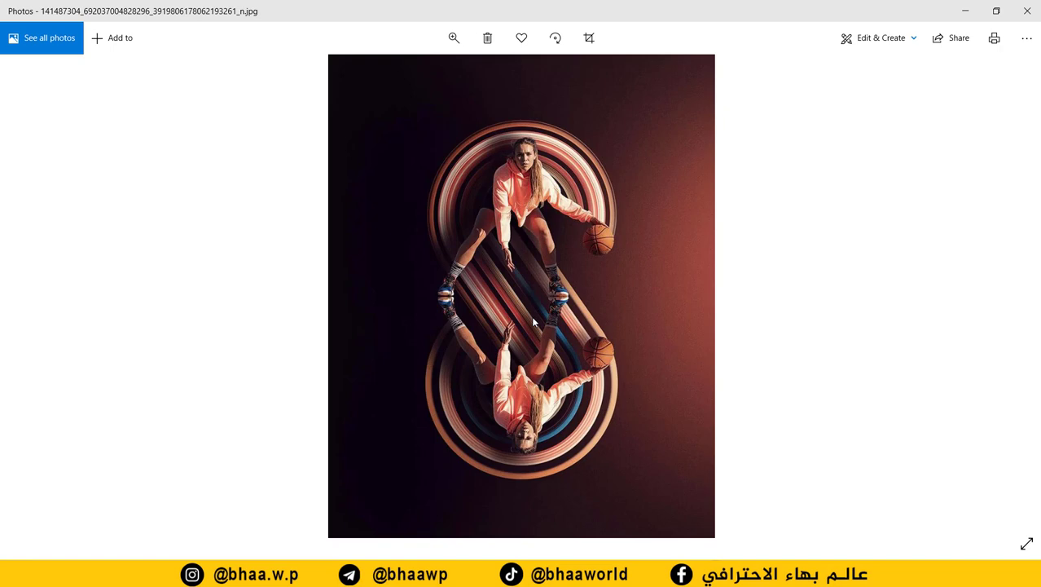
{"action": "key", "text": "Right"}
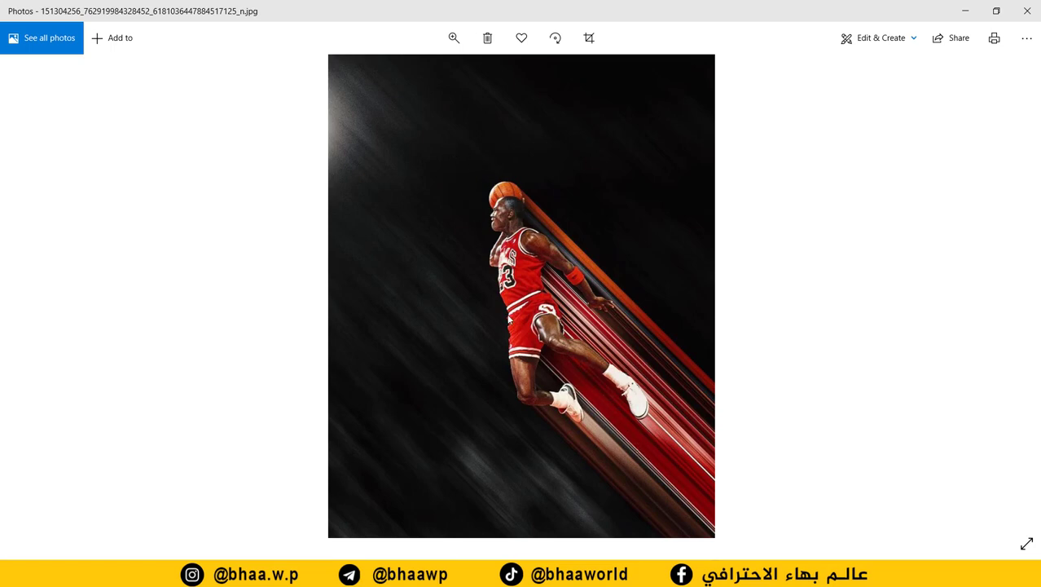
{"action": "left_click", "coordinate": [965, 10]}
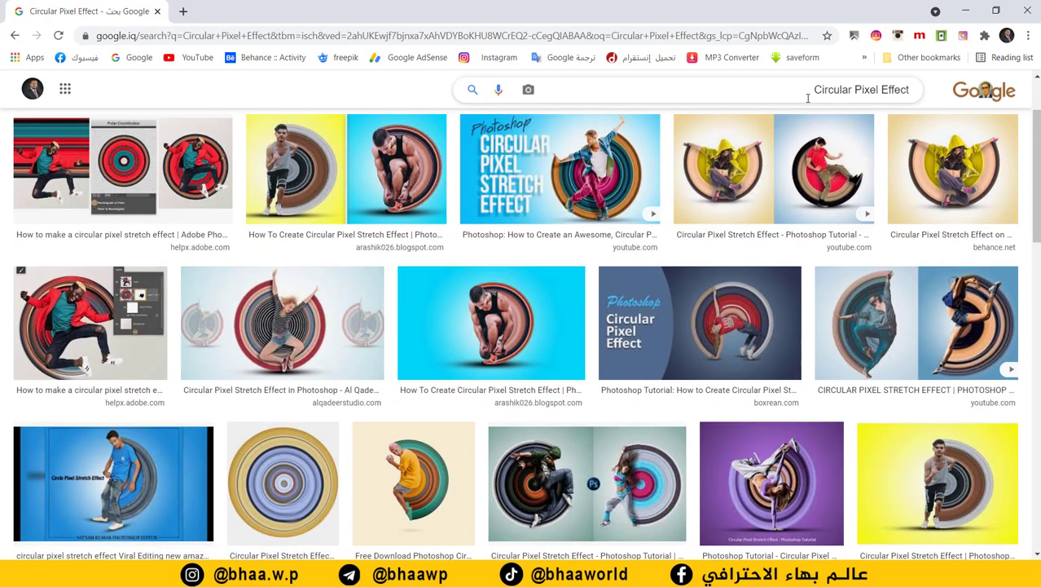
Step: Preview several example images in the Circular Pixel Effect search results for reference
{"action": "scroll", "coordinate": [489, 326], "scroll_direction": "up", "scroll_amount": 1}
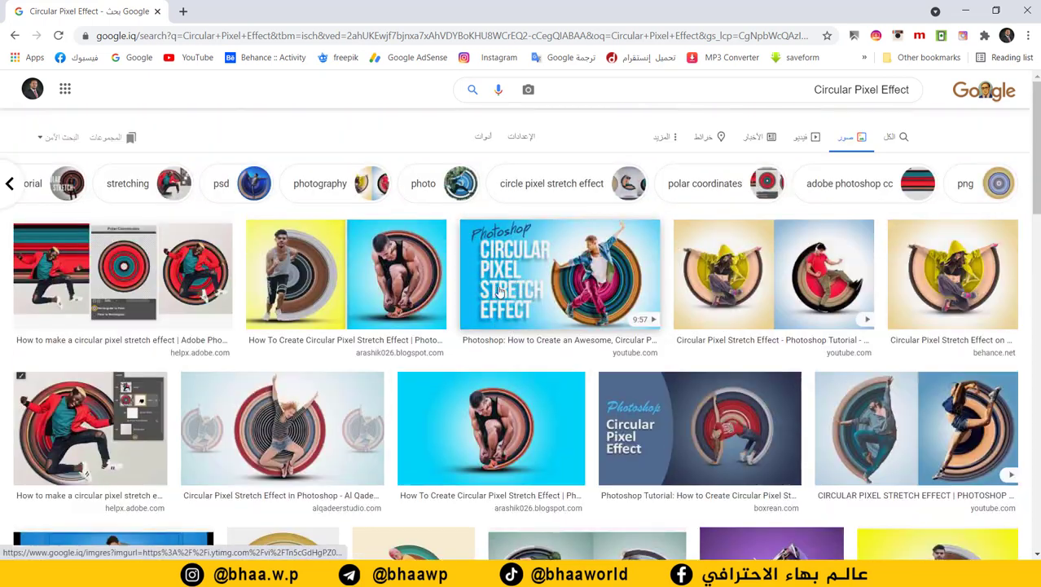
{"action": "left_click", "coordinate": [599, 272]}
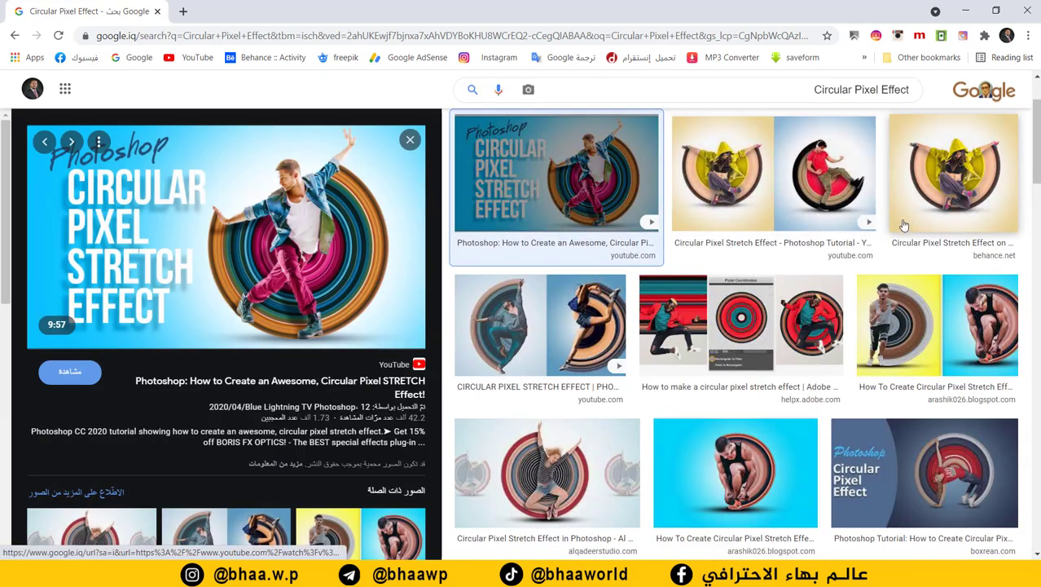
{"action": "left_click", "coordinate": [842, 183]}
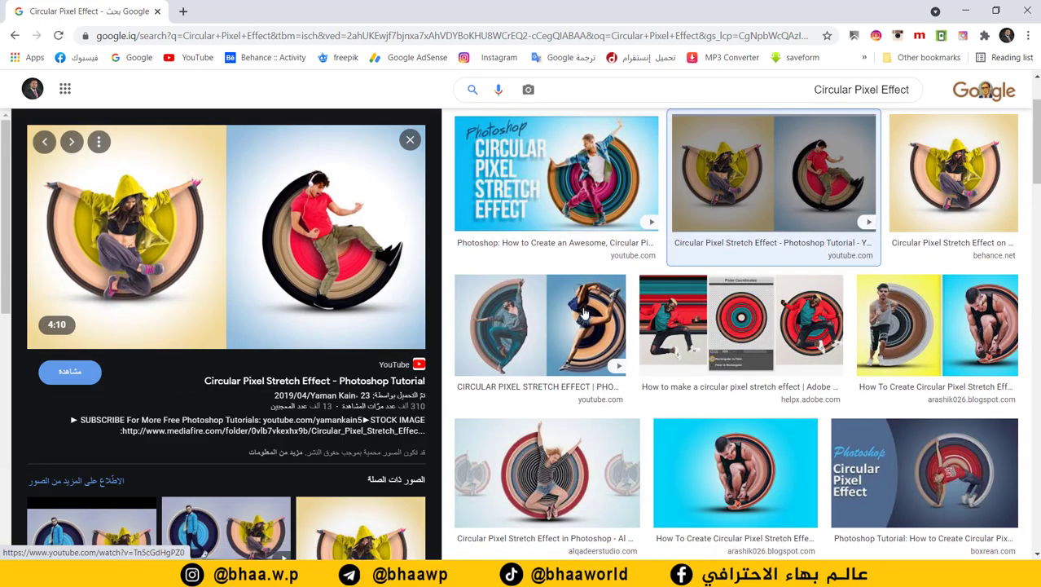
{"action": "left_click", "coordinate": [937, 325]}
{"action": "scroll", "coordinate": [476, 350], "scroll_direction": "down", "scroll_amount": 2}
{"action": "left_click", "coordinate": [383, 481]}
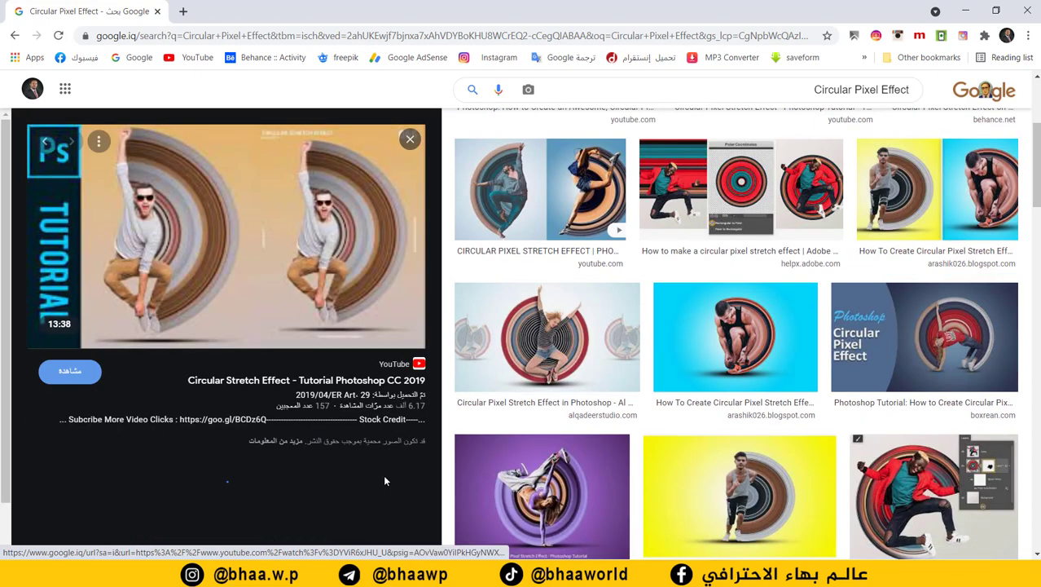
{"action": "scroll", "coordinate": [687, 378], "scroll_direction": "down", "scroll_amount": 3}
{"action": "left_click", "coordinate": [532, 249]}
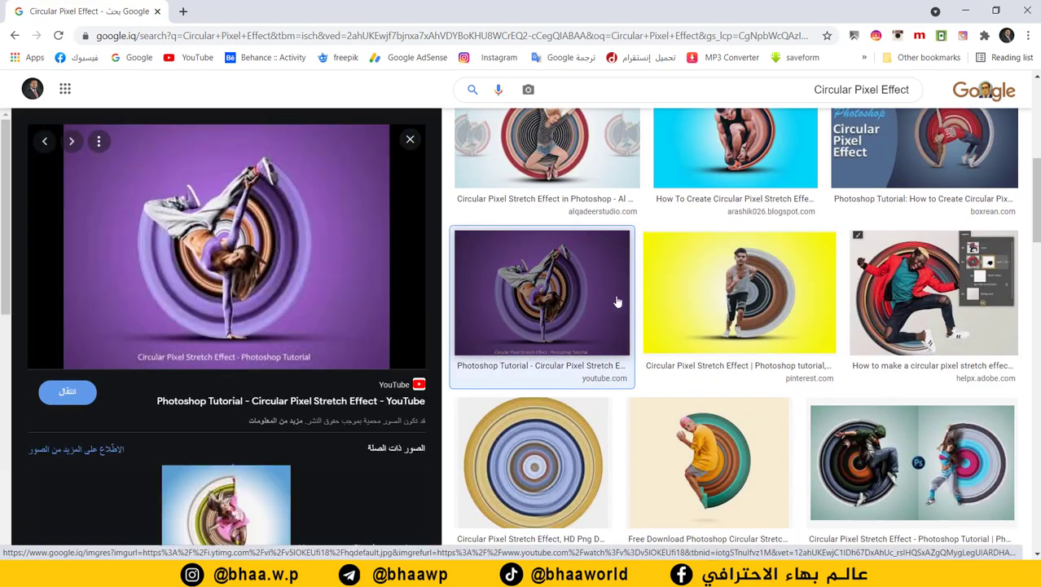
{"action": "left_click", "coordinate": [756, 310]}
{"action": "scroll", "coordinate": [807, 383], "scroll_direction": "down", "scroll_amount": 2}
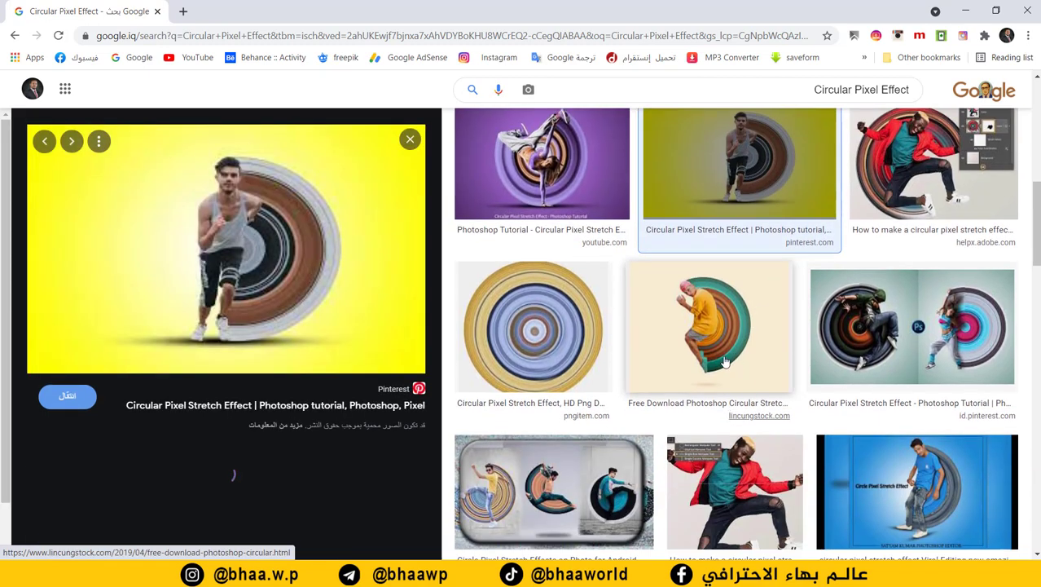
Step: Examine the Free Download Photoshop Circular Stretch Effect image and its related images
{"action": "left_click", "coordinate": [709, 334]}
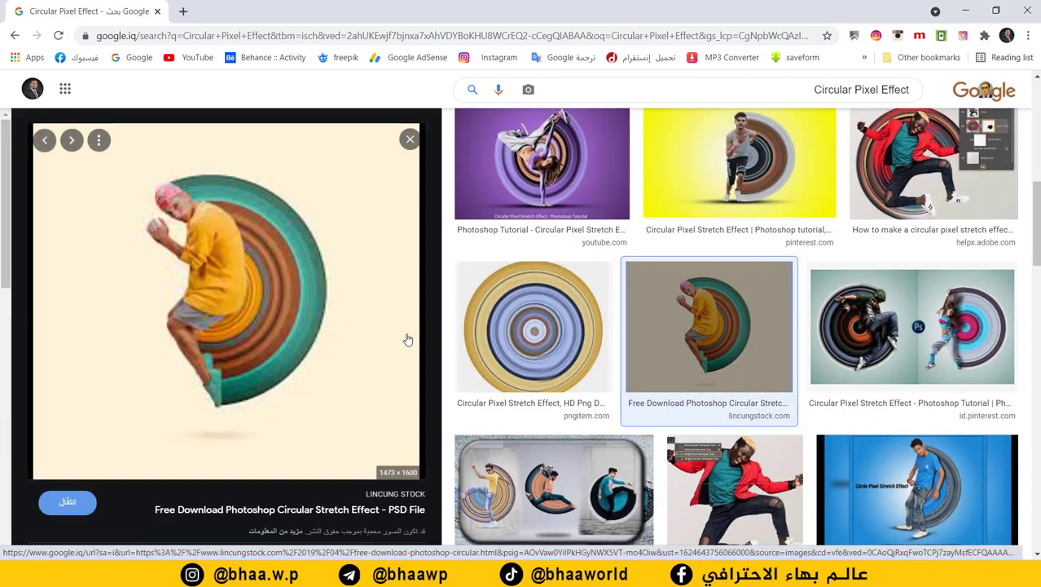
{"action": "scroll", "coordinate": [359, 453], "scroll_direction": "down", "scroll_amount": 3}
{"action": "scroll", "coordinate": [359, 453], "scroll_direction": "down", "scroll_amount": 2}
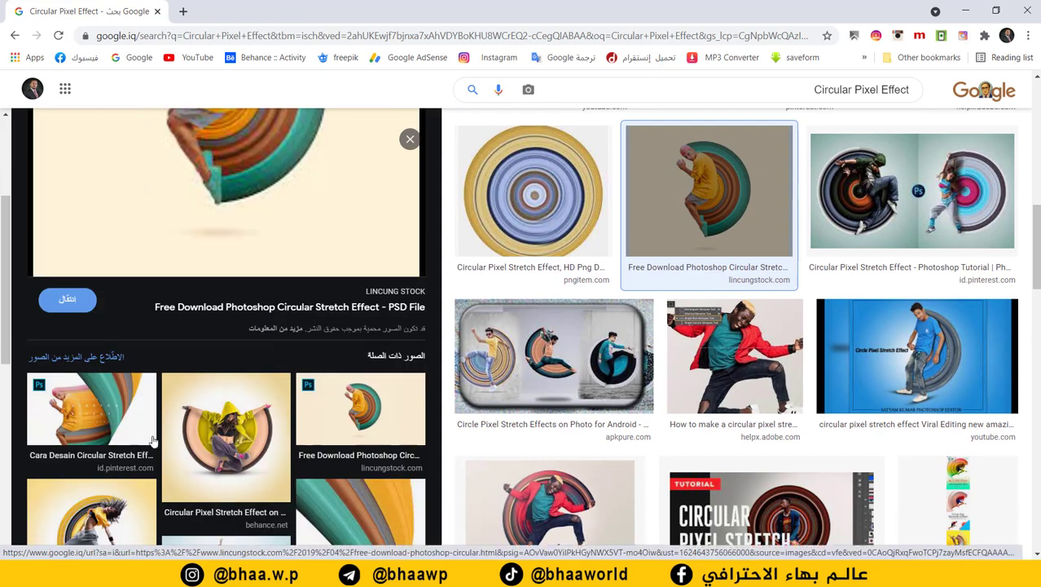
{"action": "scroll", "coordinate": [209, 156], "scroll_direction": "up", "scroll_amount": 2}
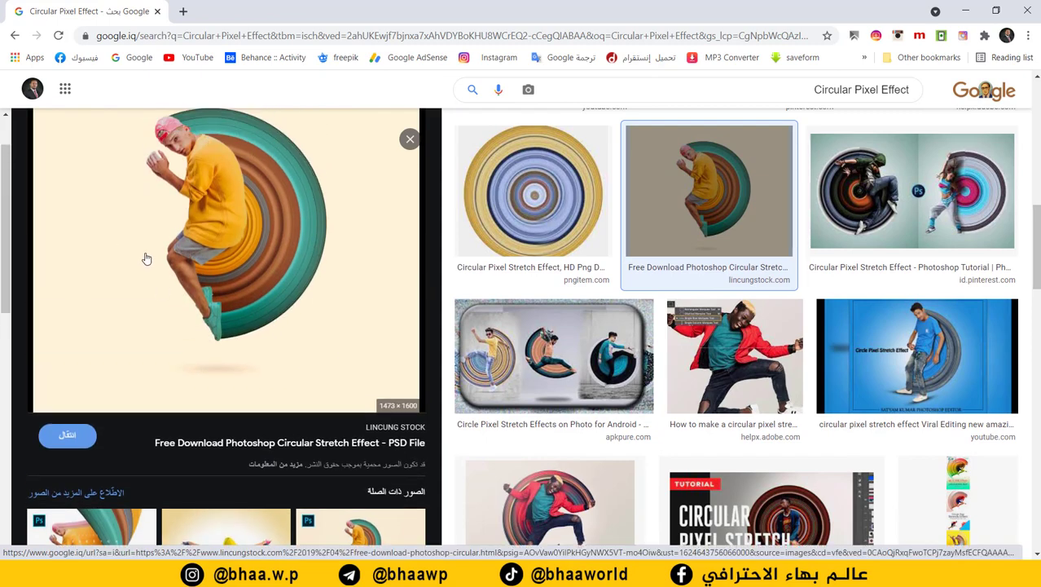
{"action": "scroll", "coordinate": [144, 258], "scroll_direction": "up", "scroll_amount": 1}
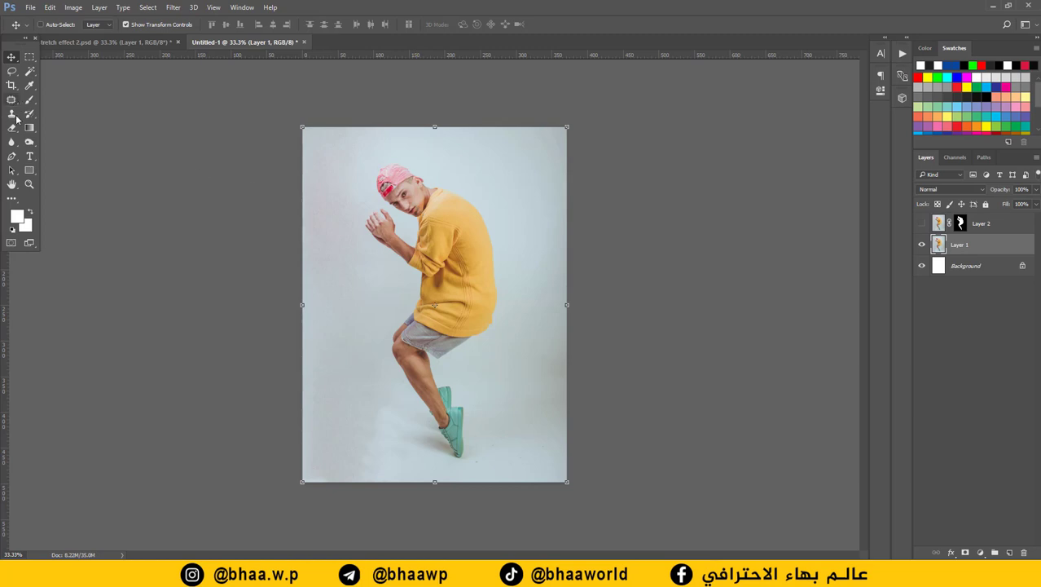
Step: Try selecting the backdrop around the man with the Magic Wand, switch to Quick Selection, and clear the selection
{"action": "left_click", "coordinate": [29, 72]}
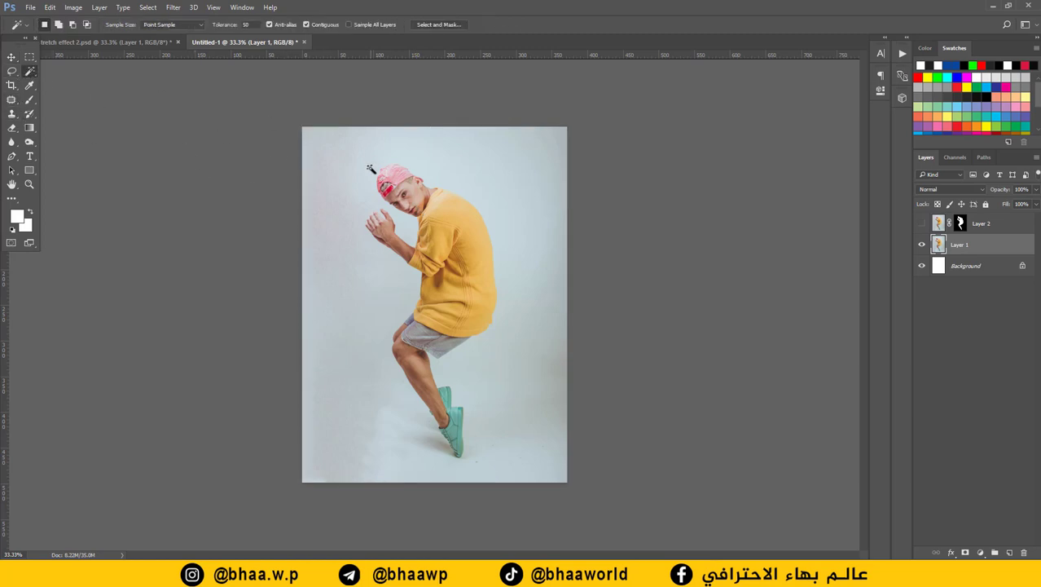
{"action": "left_click", "coordinate": [356, 160]}
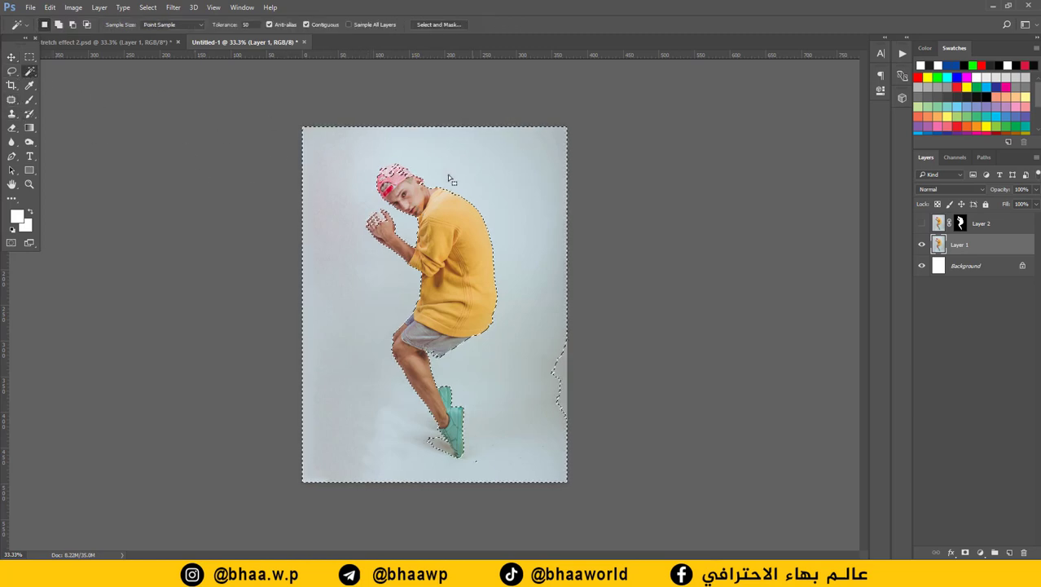
{"action": "right_click", "coordinate": [29, 72]}
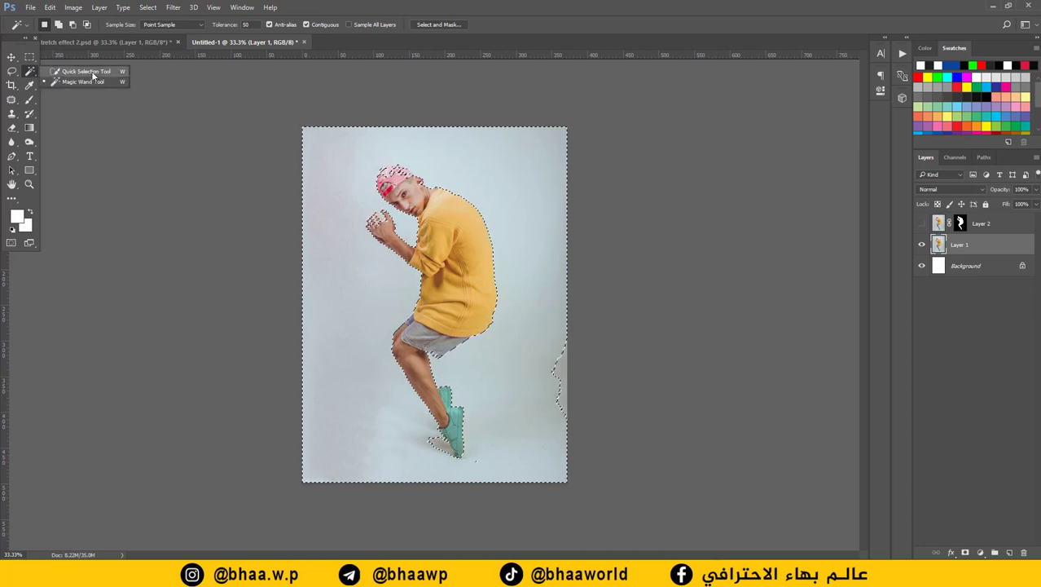
{"action": "left_click", "coordinate": [73, 71]}
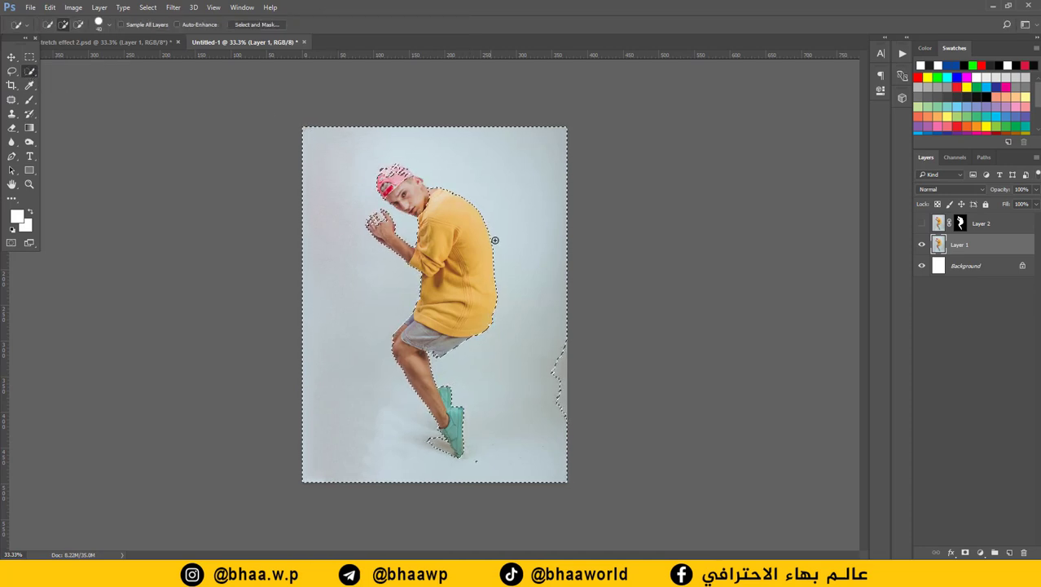
{"action": "left_click", "coordinate": [11, 57]}
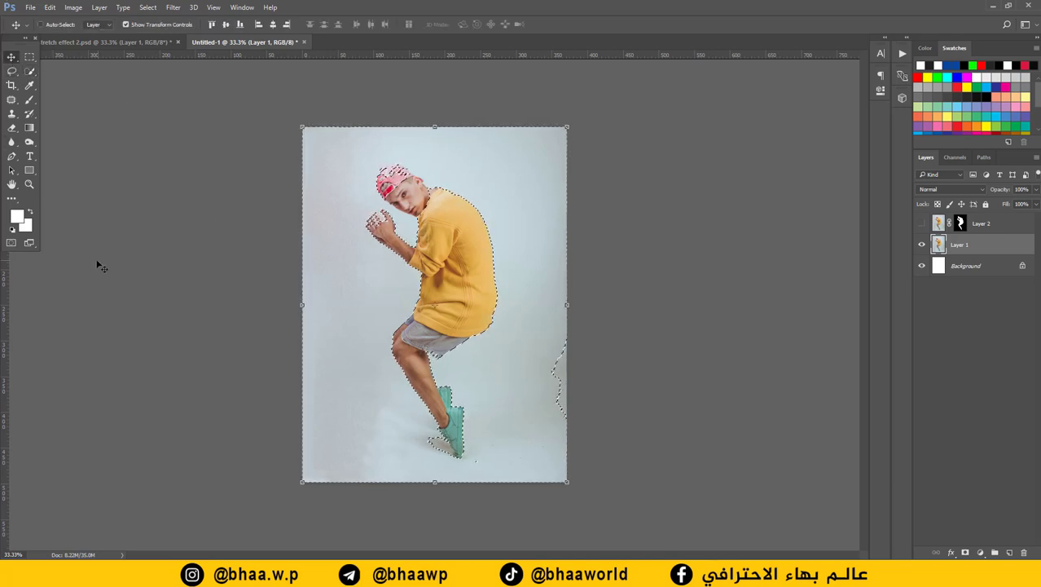
{"action": "key", "text": "ctrl+d"}
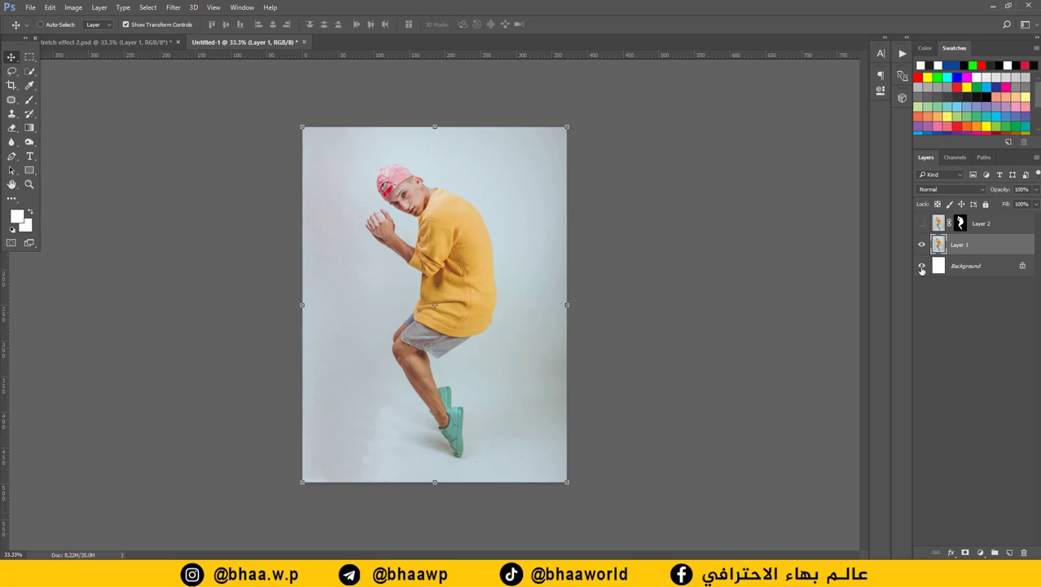
Step: Show the cut-out Layer 2 instead of Layer 1 and widen the canvas equally on both sides with the Crop tool
{"action": "left_click", "coordinate": [922, 223]}
{"action": "left_click", "coordinate": [11, 85]}
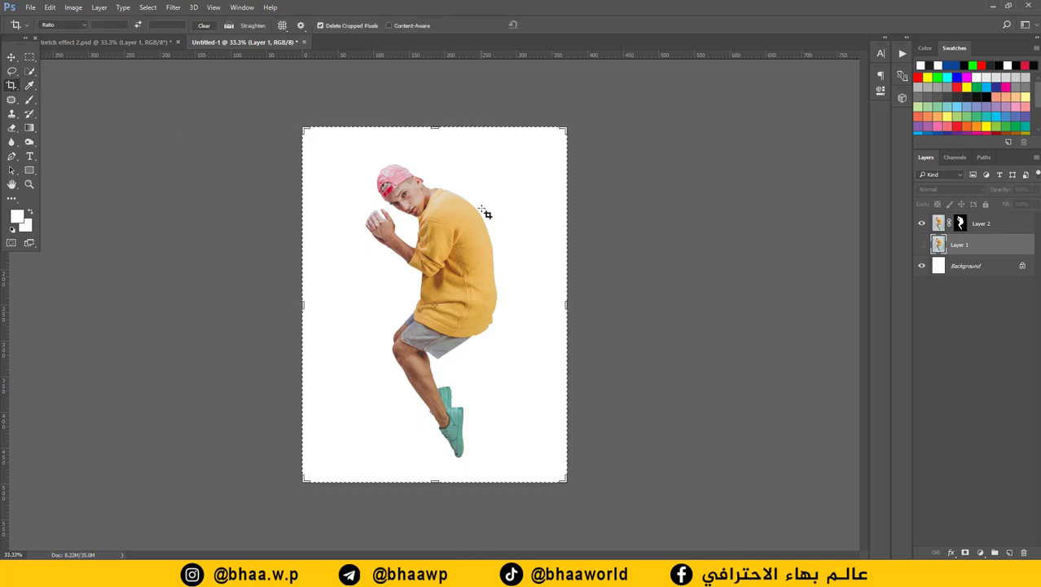
{"action": "left_click_drag", "start_coordinate": [567, 305], "coordinate": [650, 305]}
{"action": "key", "text": "Return"}
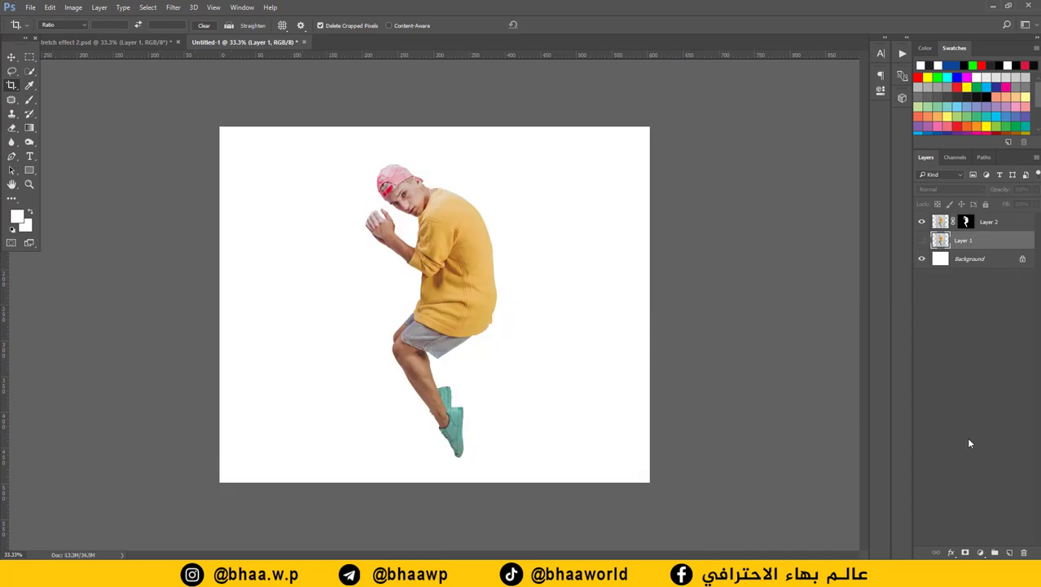
Step: Draw a rectangle shape of about 2487 × 2026 px covering the whole canvas behind the cut-out man
{"action": "left_click", "coordinate": [29, 169]}
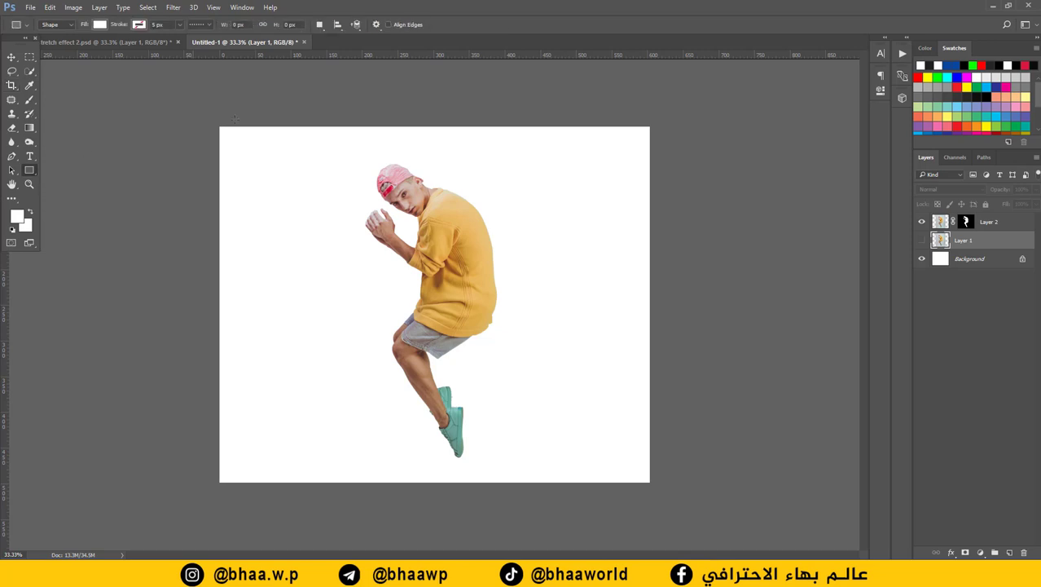
{"action": "left_click_drag", "start_coordinate": [213, 124], "coordinate": [664, 491]}
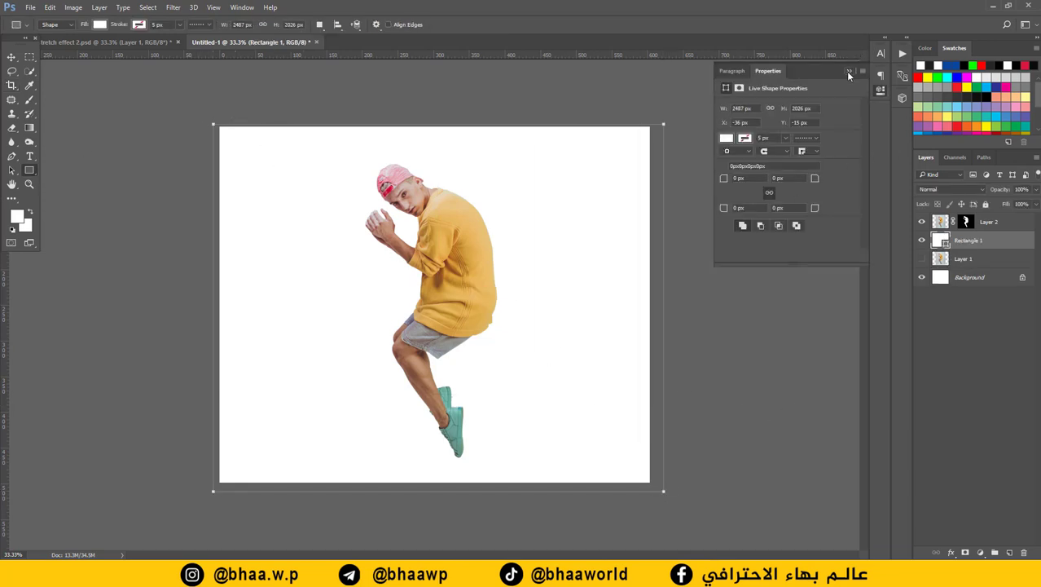
{"action": "left_click", "coordinate": [848, 73]}
Step: Set the background rectangle's fill to light peach fbddbc and deselect its layer
{"action": "double_click", "coordinate": [941, 240]}
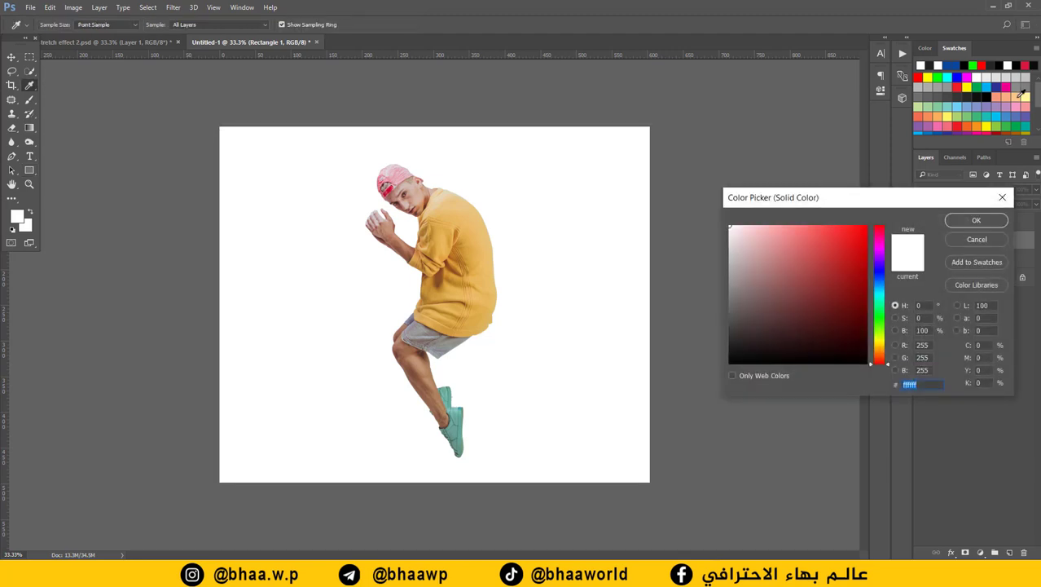
{"action": "left_click", "coordinate": [1020, 97]}
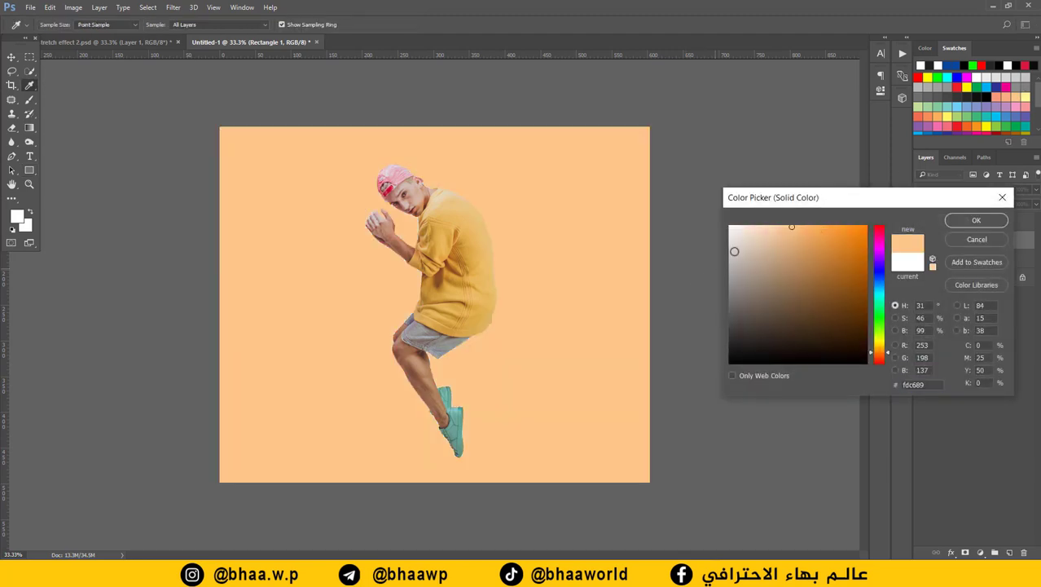
{"action": "left_click", "coordinate": [763, 228]}
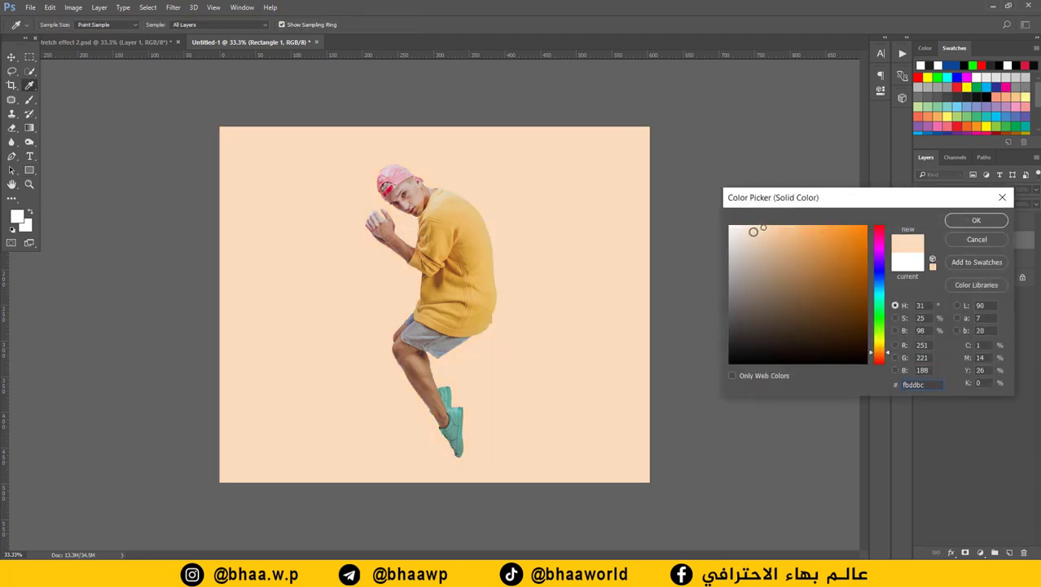
{"action": "left_click", "coordinate": [977, 221]}
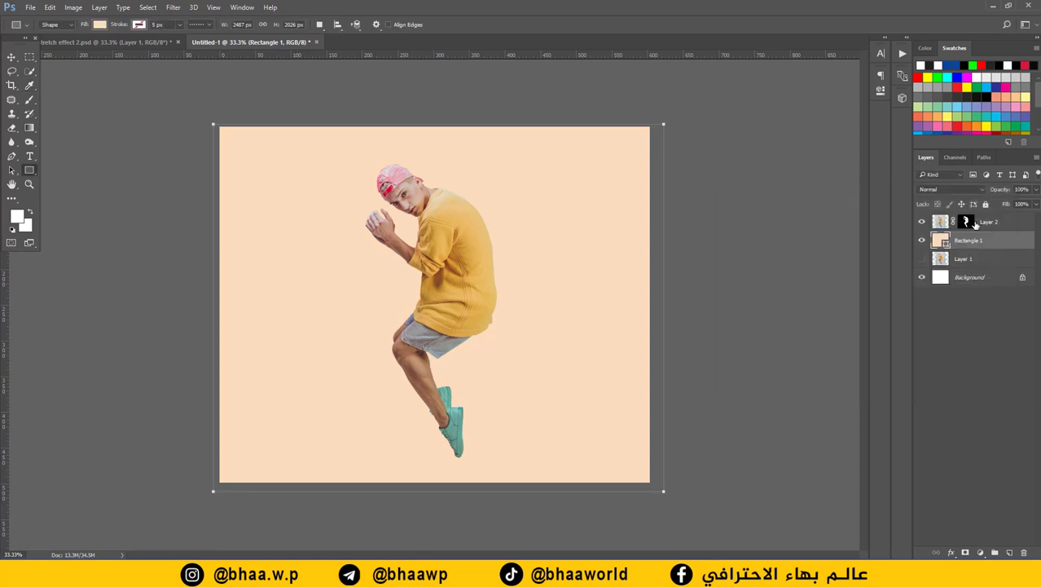
{"action": "left_click", "coordinate": [945, 361]}
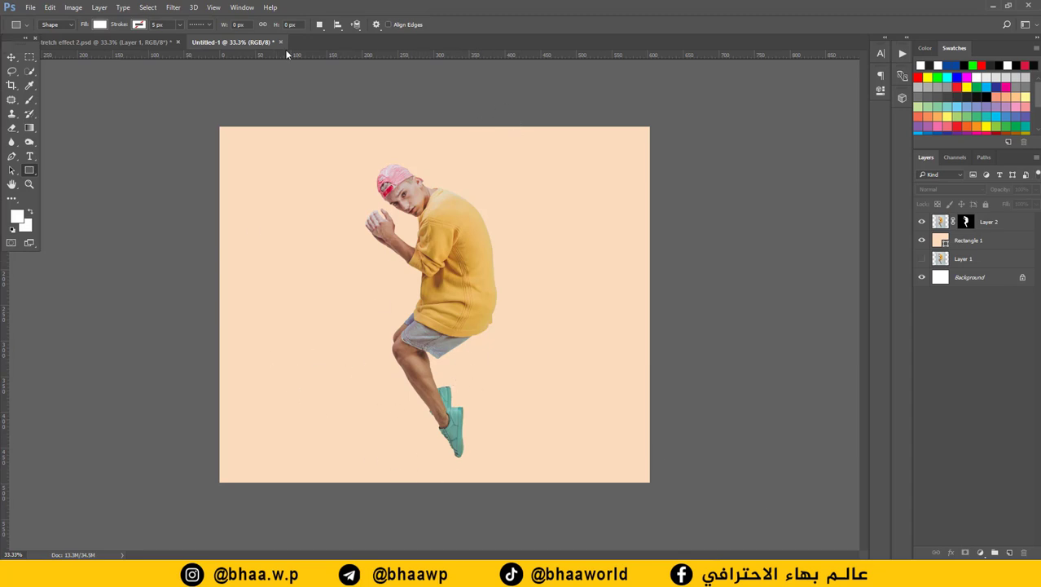
Step: Place a horizontal guide across the lower part of the man's sweater and try a vertical marquee from it to his shoe
{"action": "left_click_drag", "start_coordinate": [318, 58], "coordinate": [354, 292]}
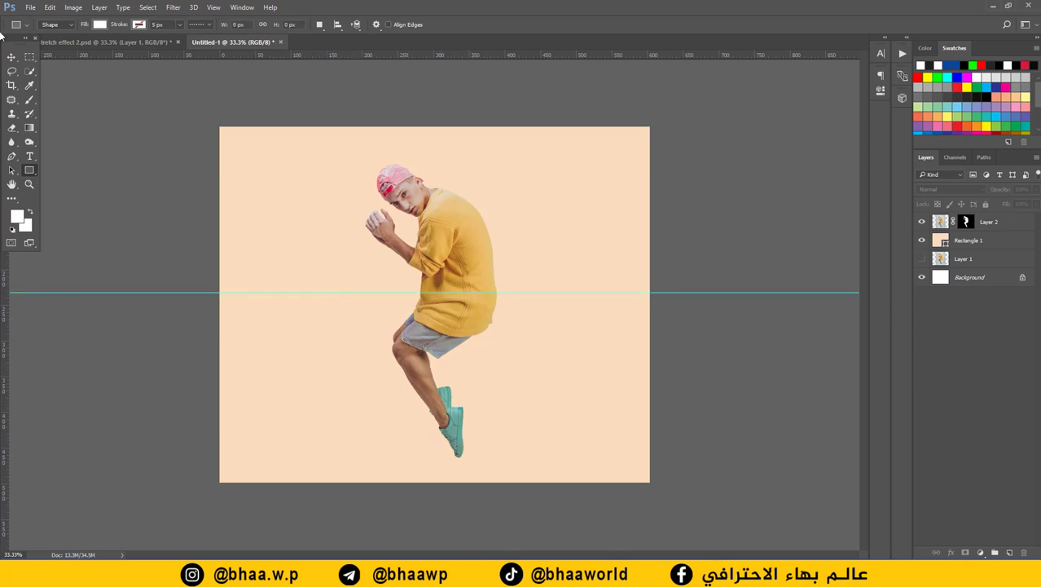
{"action": "left_click", "coordinate": [29, 56]}
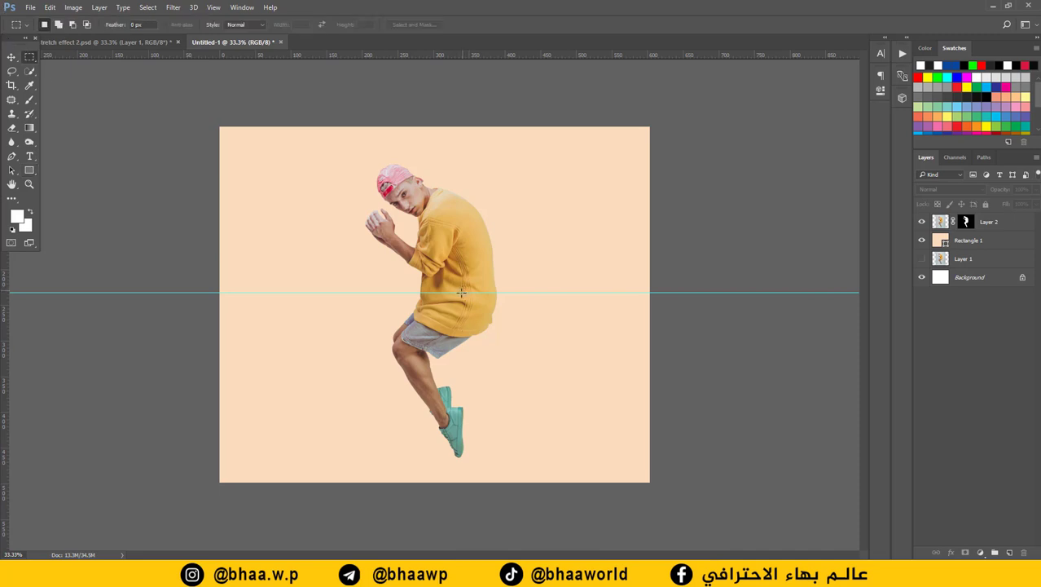
{"action": "left_click_drag", "start_coordinate": [462, 292], "coordinate": [455, 458]}
Step: Draw a narrow, tall rectangular marquee in the empty area beside the man's legs and make Layer 2 active
{"action": "left_click", "coordinate": [12, 156]}
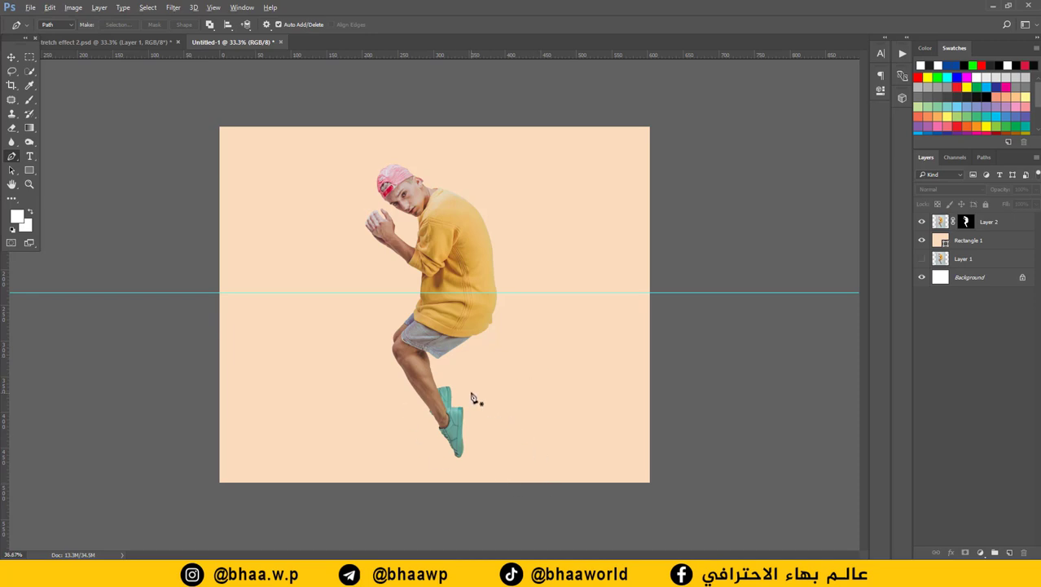
{"action": "key", "text": "ctrl+plus"}
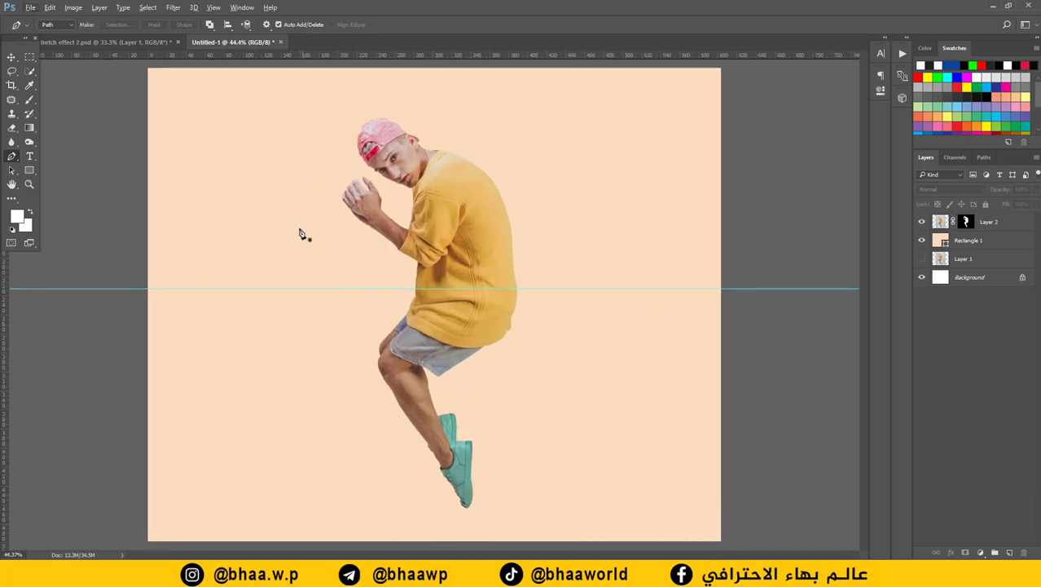
{"action": "left_click", "coordinate": [29, 57]}
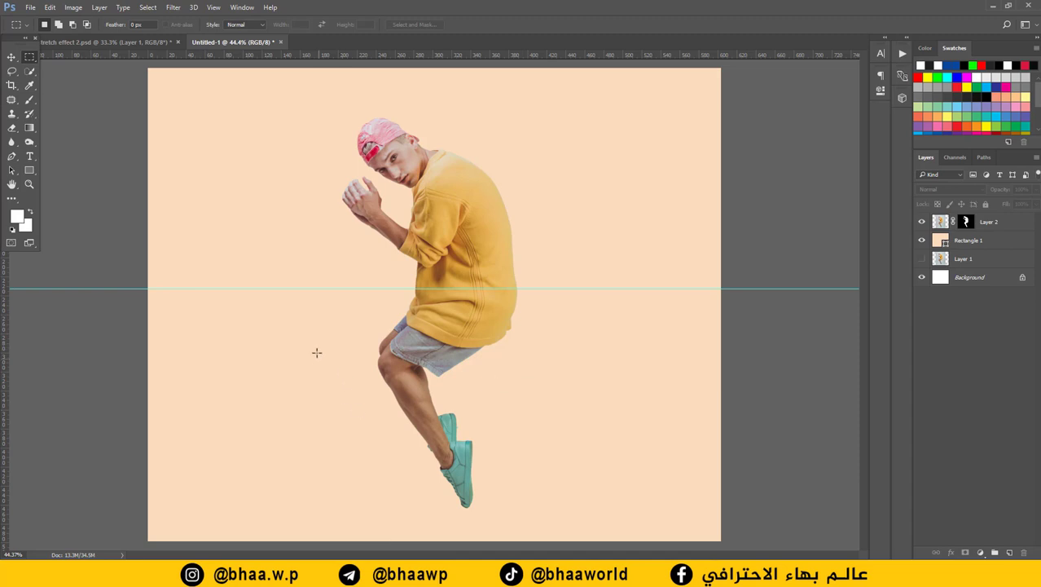
{"action": "left_click_drag", "start_coordinate": [317, 352], "coordinate": [302, 492]}
{"action": "left_click", "coordinate": [955, 226]}
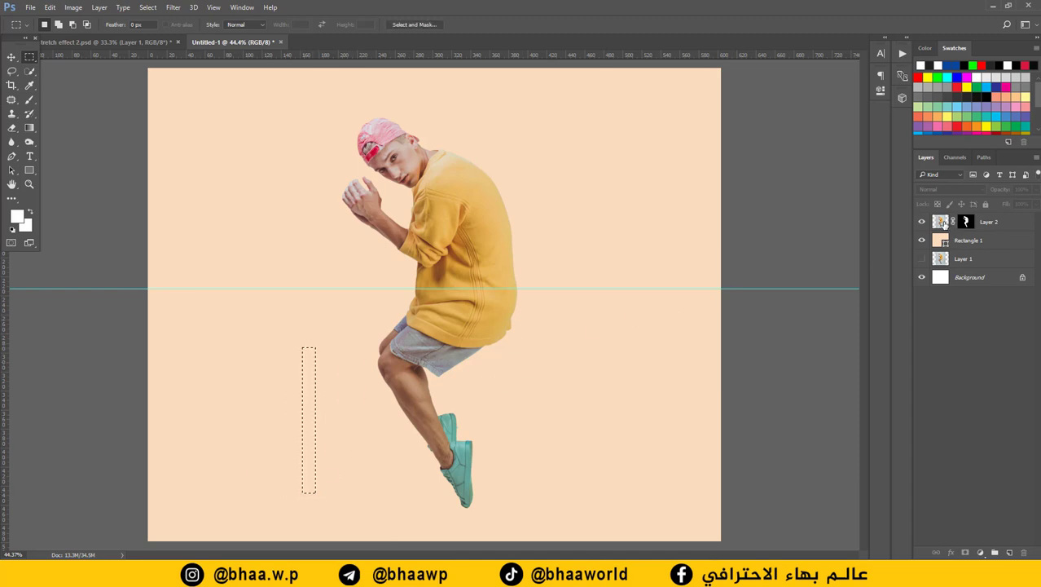
Step: Transform the selection into a thin strip along the man's lower leg from knee to shoe tip, about 53% wide and rotated about -23.8°
{"action": "right_click", "coordinate": [311, 379]}
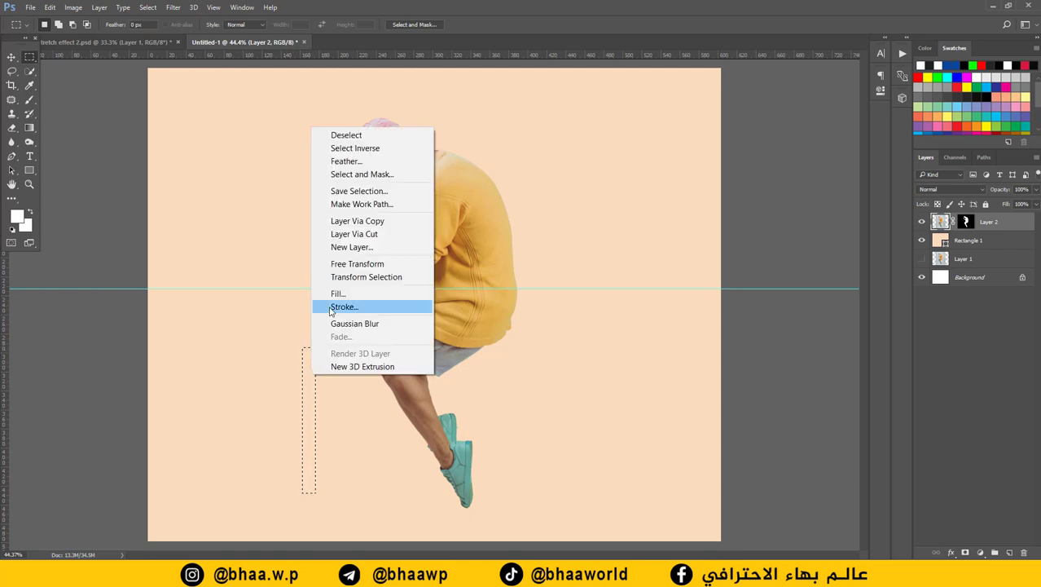
{"action": "left_click", "coordinate": [357, 264]}
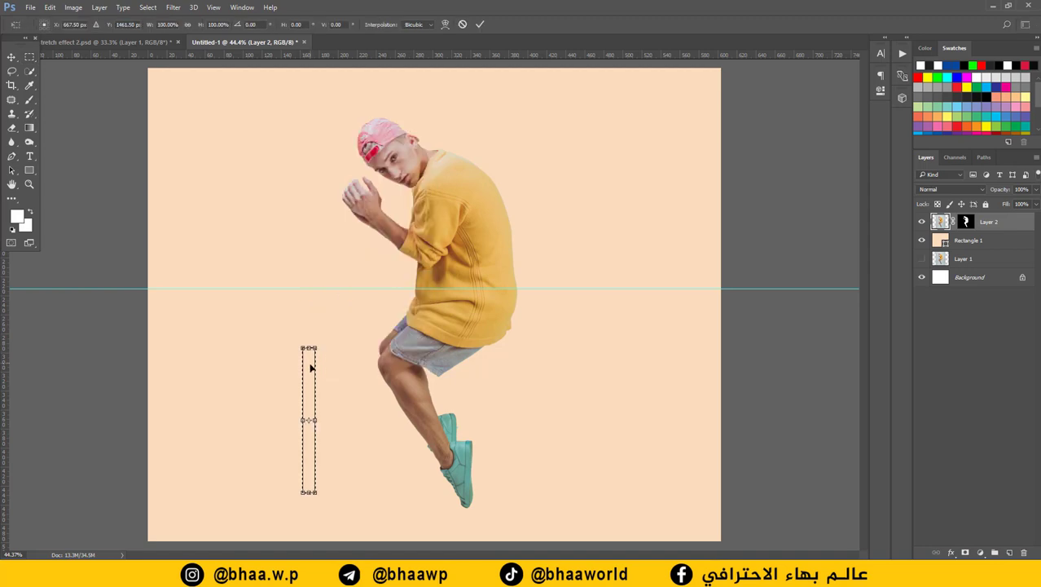
{"action": "left_click_drag", "start_coordinate": [311, 367], "coordinate": [590, 379]}
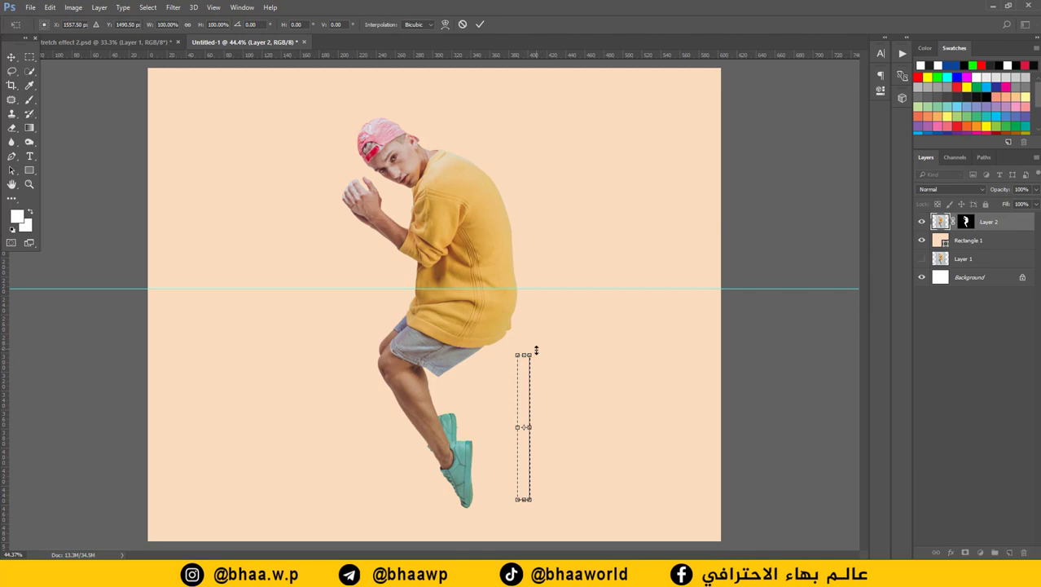
{"action": "left_click_drag", "start_coordinate": [530, 426], "coordinate": [522, 427]}
{"action": "left_click_drag", "start_coordinate": [534, 349], "coordinate": [437, 380]}
{"action": "left_click_drag", "start_coordinate": [440, 383], "coordinate": [399, 376]}
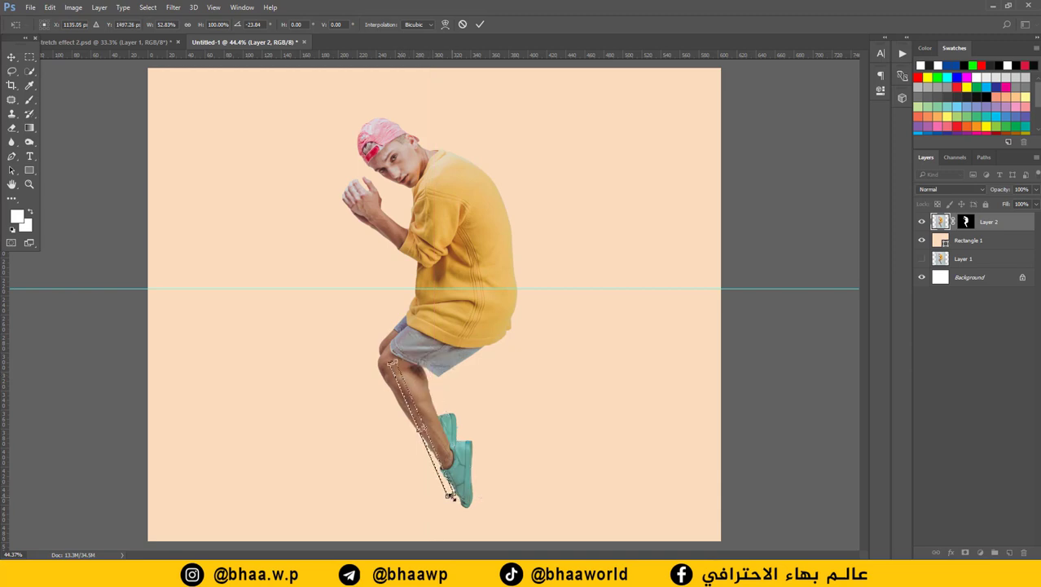
{"action": "mouse_move", "coordinate": [451, 495]}
{"action": "left_mouse_down"}
{"action": "mouse_move", "coordinate": [462, 510]}
{"action": "mouse_move", "coordinate": [466, 501]}
{"action": "left_mouse_up"}
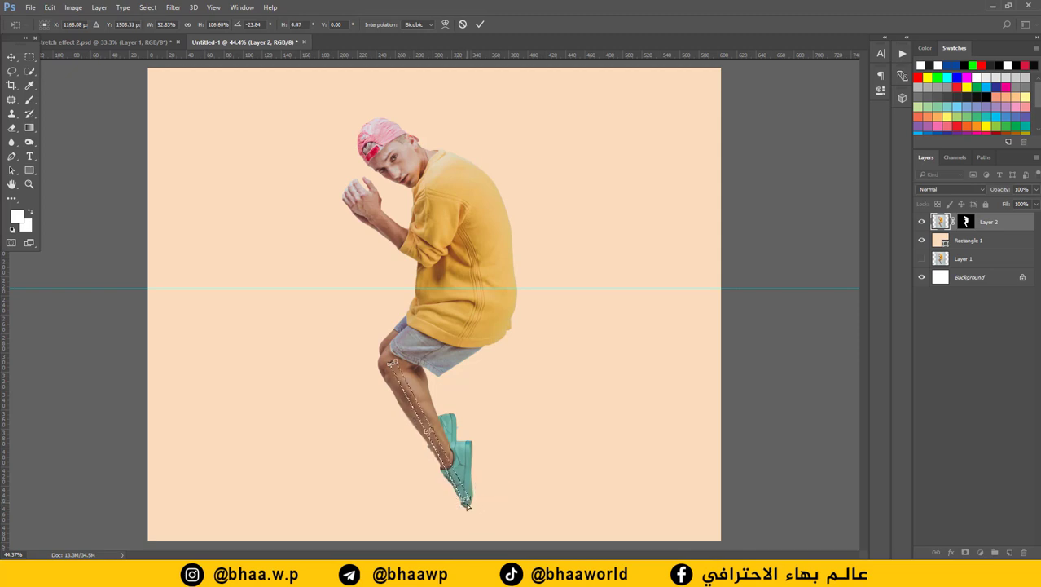
{"action": "left_click", "coordinate": [481, 25]}
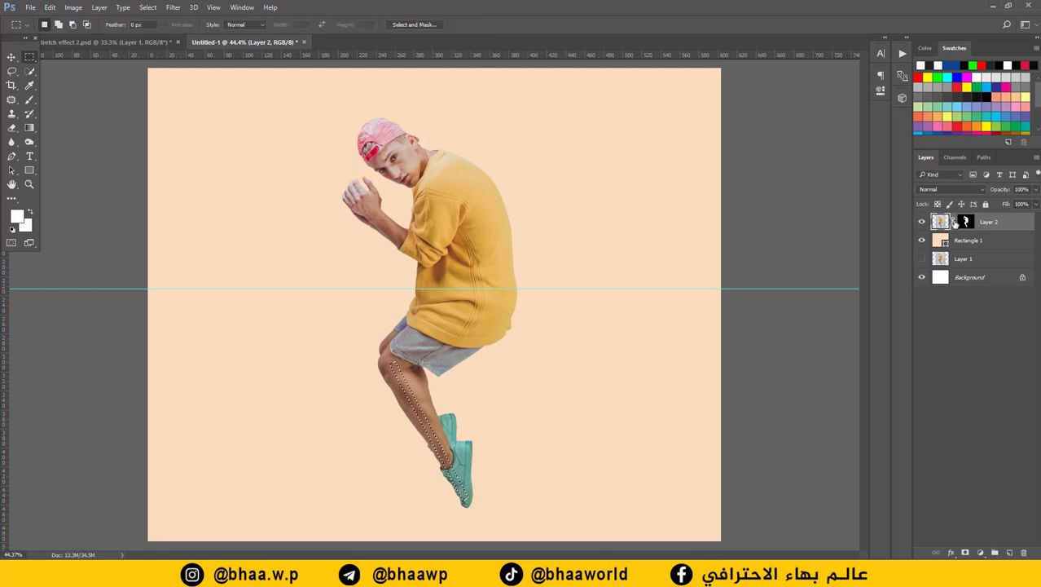
Step: Copy the selected leg strip from Layer 2 onto a new layer and move it into the empty area right of the man
{"action": "left_click", "coordinate": [49, 7]}
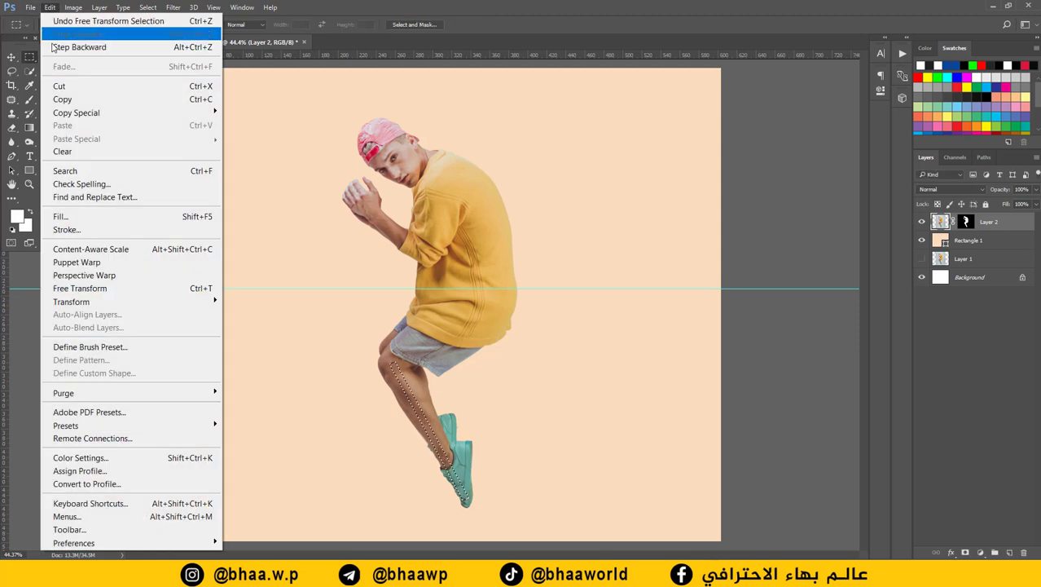
{"action": "left_click", "coordinate": [65, 98]}
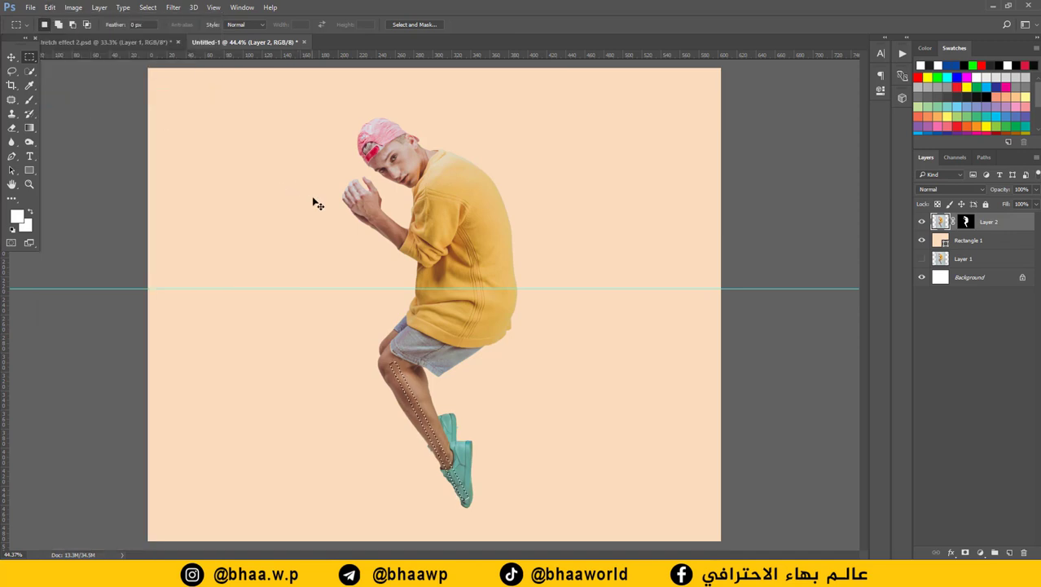
{"action": "key", "text": "ctrl+v"}
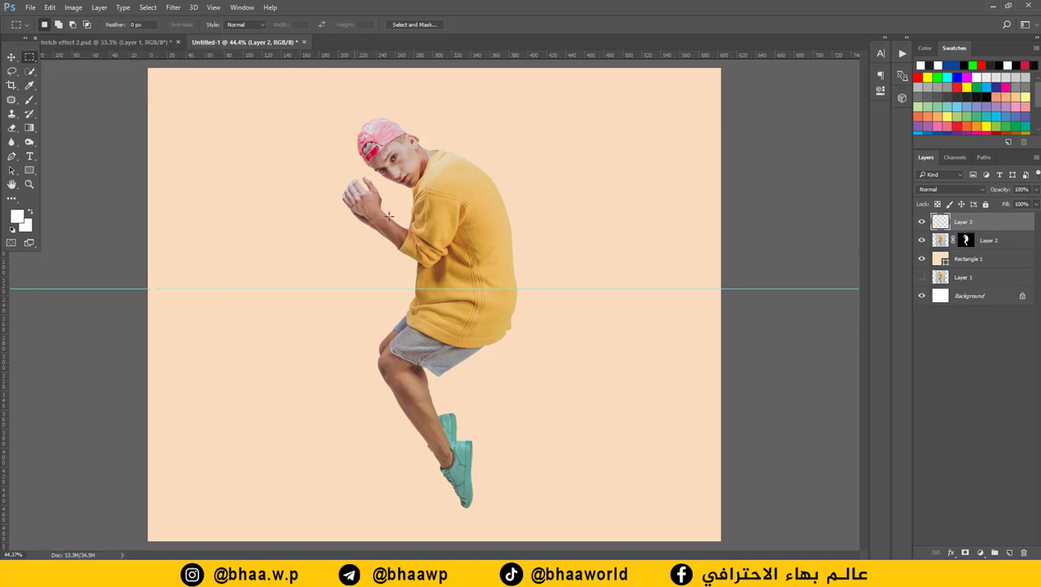
{"action": "left_click", "coordinate": [10, 57]}
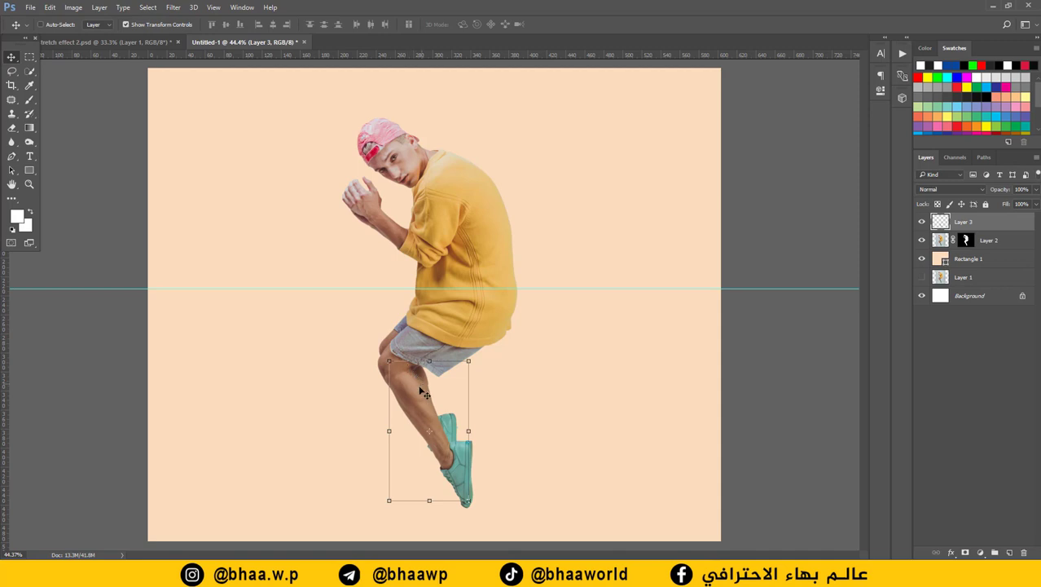
{"action": "left_click_drag", "start_coordinate": [423, 394], "coordinate": [635, 377]}
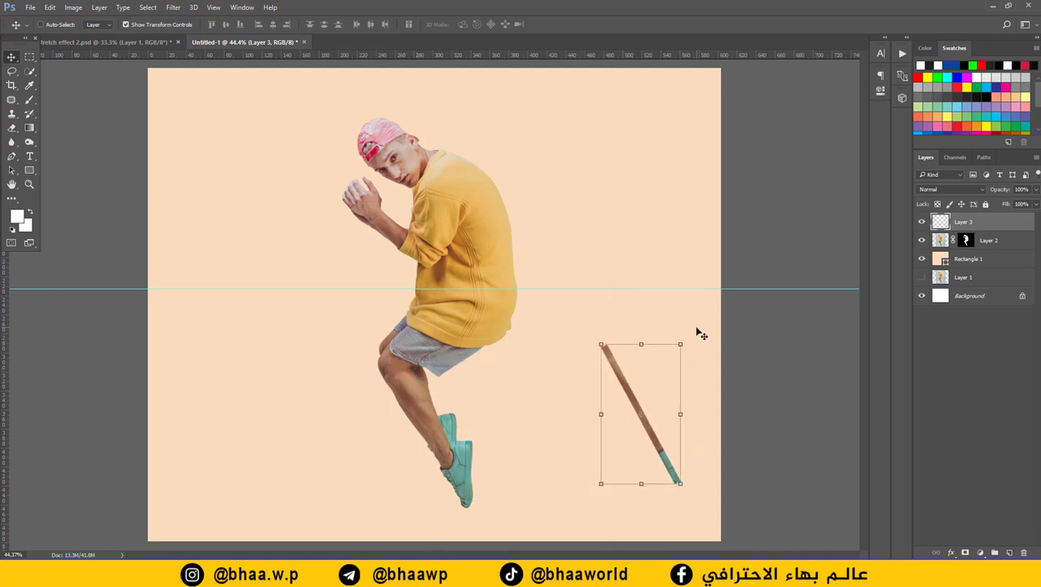
Step: Add a vertical guide near the canvas's right edge, rotate the leg strip upright by about 28.1° and place it on the guide
{"action": "left_click_drag", "start_coordinate": [6, 310], "coordinate": [710, 371]}
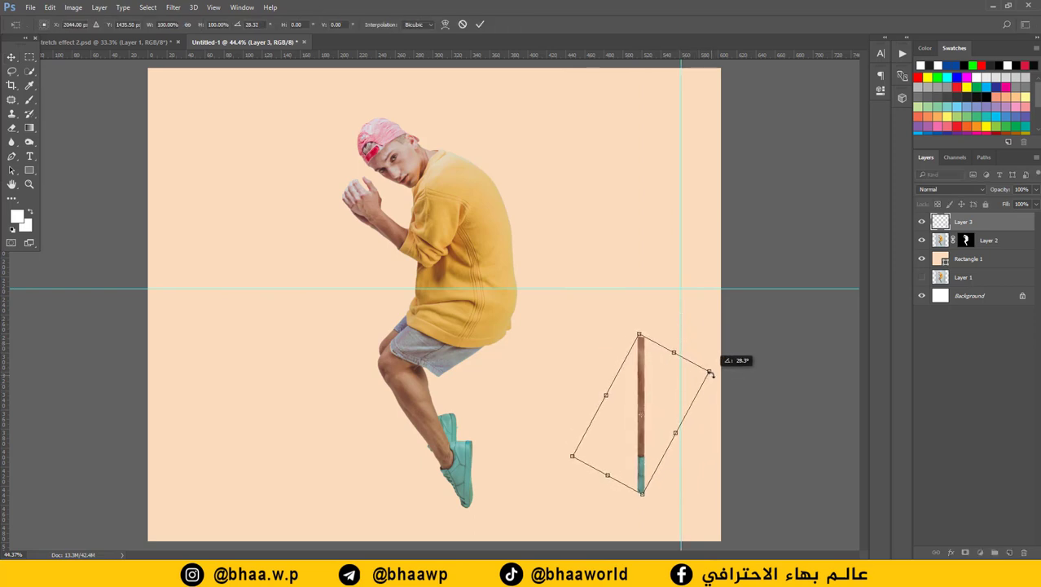
{"action": "left_click_drag", "start_coordinate": [647, 373], "coordinate": [686, 385]}
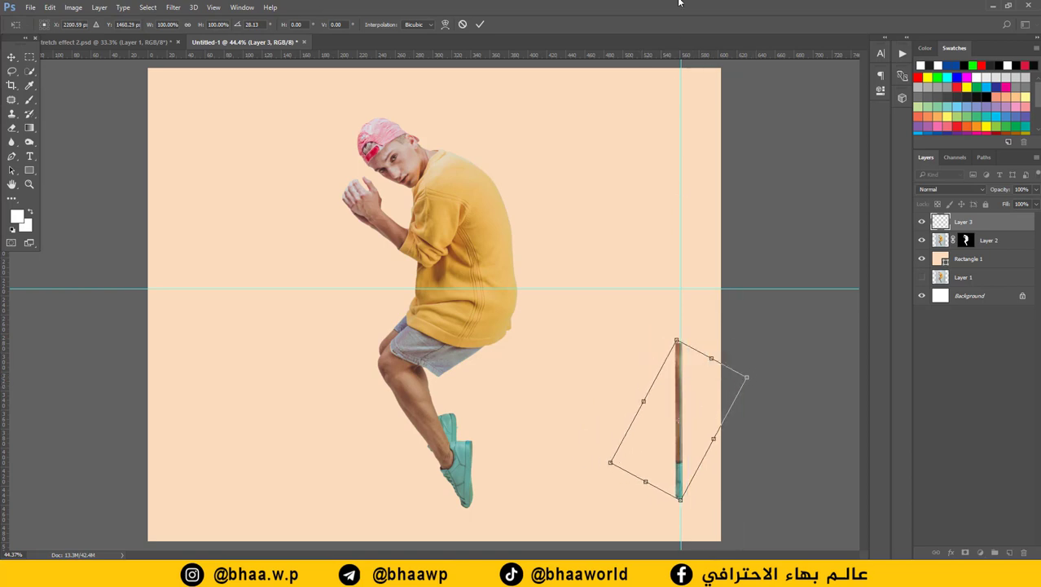
{"action": "left_click", "coordinate": [480, 23]}
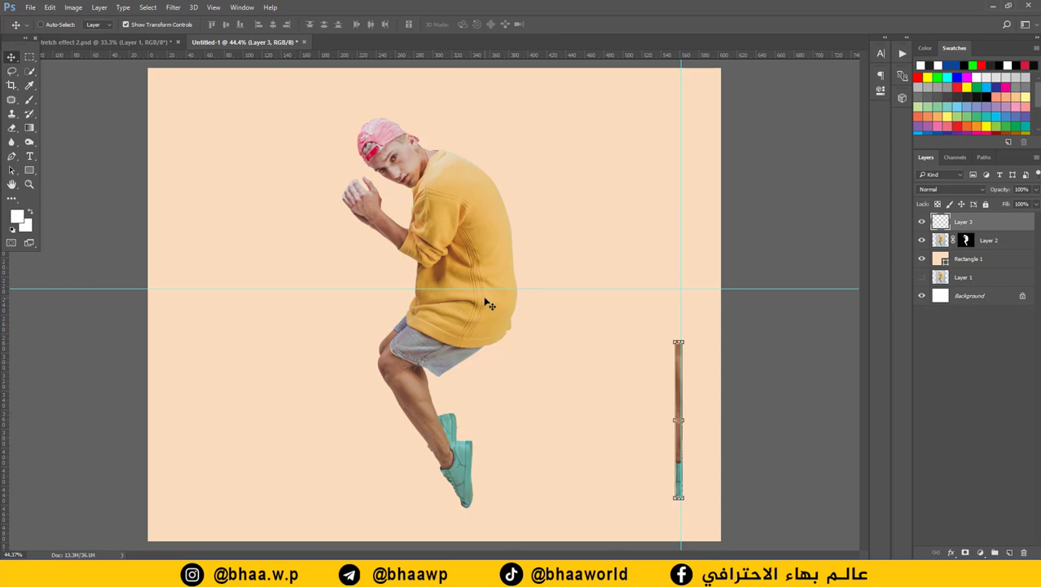
Step: Draw a narrow vertical marquee and move it over the man's sweater and shorts, its upper edge on the horizontal guide
{"action": "left_click", "coordinate": [31, 57]}
{"action": "left_click_drag", "start_coordinate": [338, 325], "coordinate": [313, 452]}
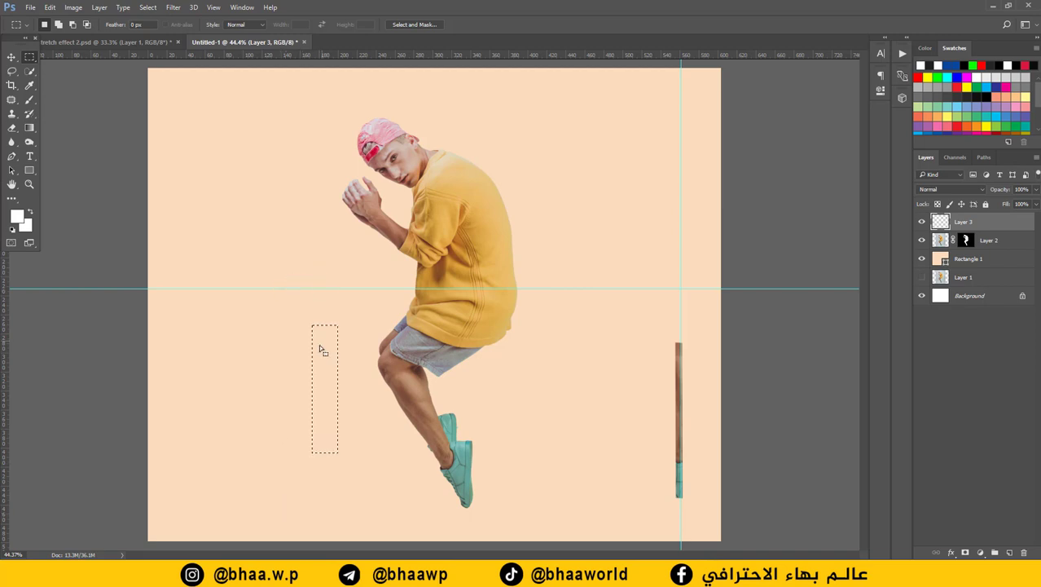
{"action": "left_click_drag", "start_coordinate": [323, 353], "coordinate": [446, 315]}
Step: Transform the selection into a thin slanted strip from the horizontal guide on the sweater to the knee, about 42% wide and 52% high
{"action": "right_click", "coordinate": [450, 320]}
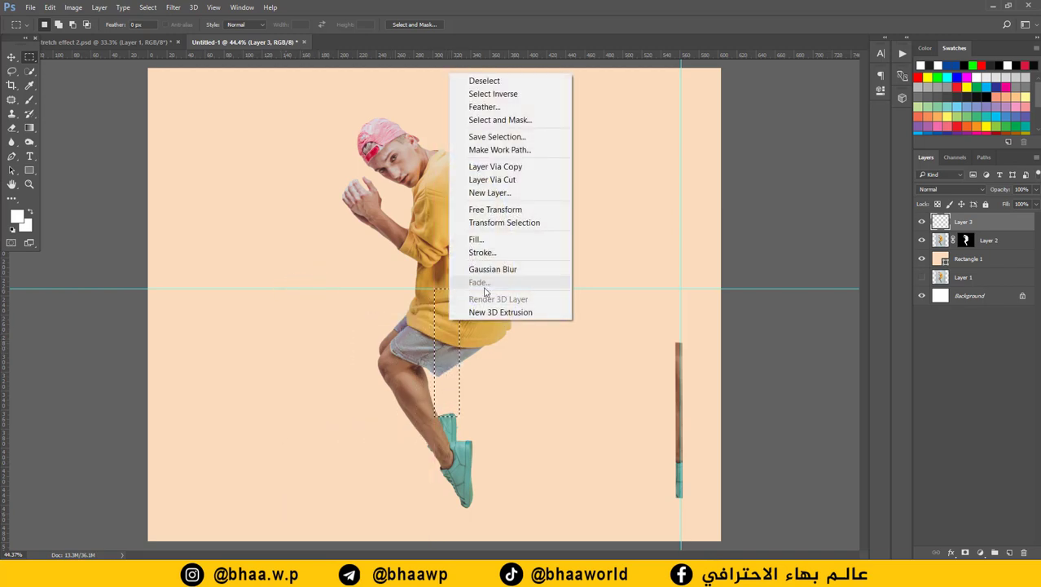
{"action": "left_click", "coordinate": [499, 223]}
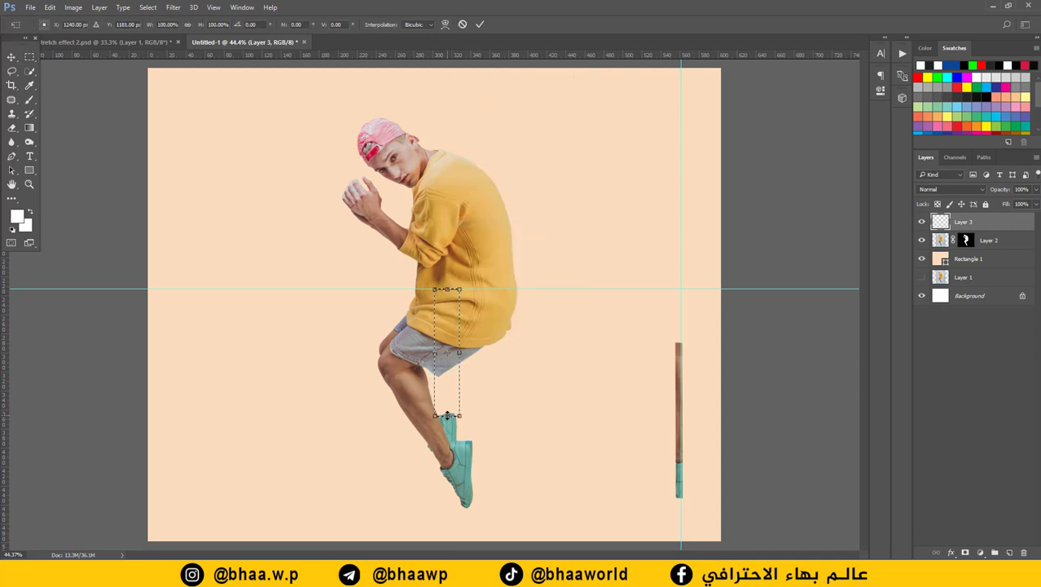
{"action": "left_click_drag", "start_coordinate": [451, 418], "coordinate": [402, 365]}
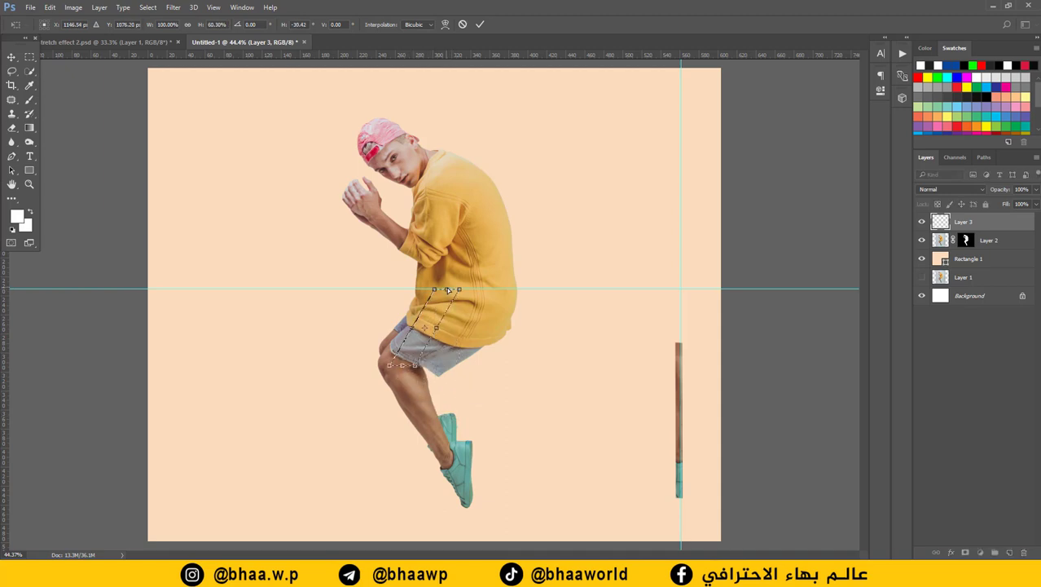
{"action": "left_click_drag", "start_coordinate": [448, 290], "coordinate": [470, 290]}
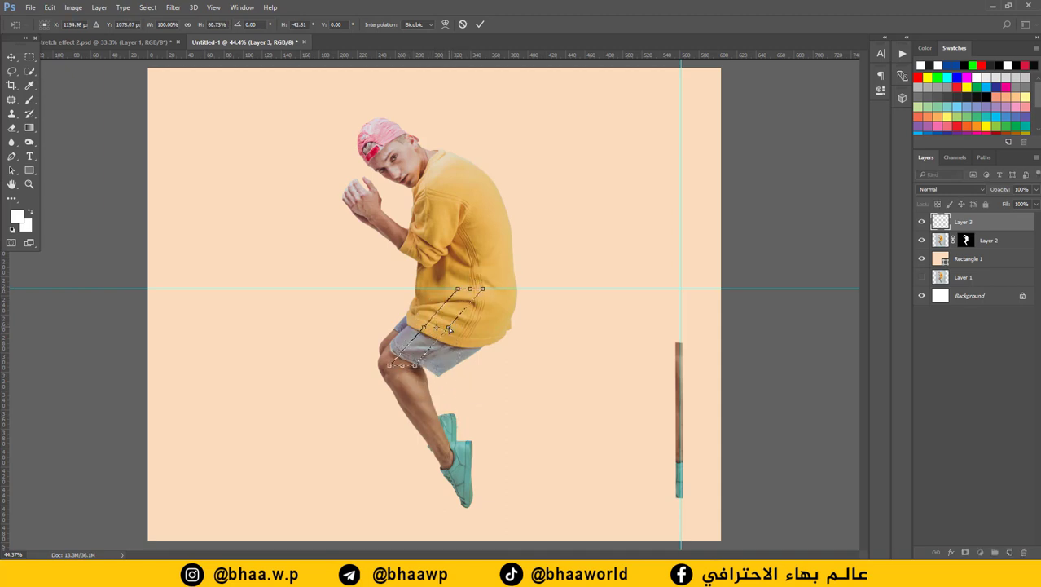
{"action": "left_click_drag", "start_coordinate": [449, 328], "coordinate": [435, 327]}
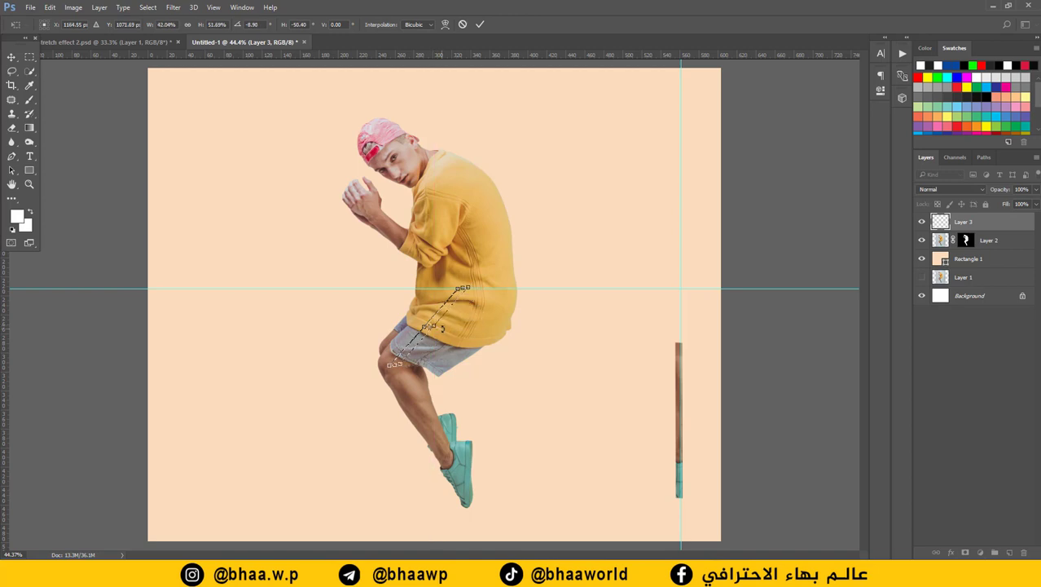
{"action": "left_click", "coordinate": [480, 23]}
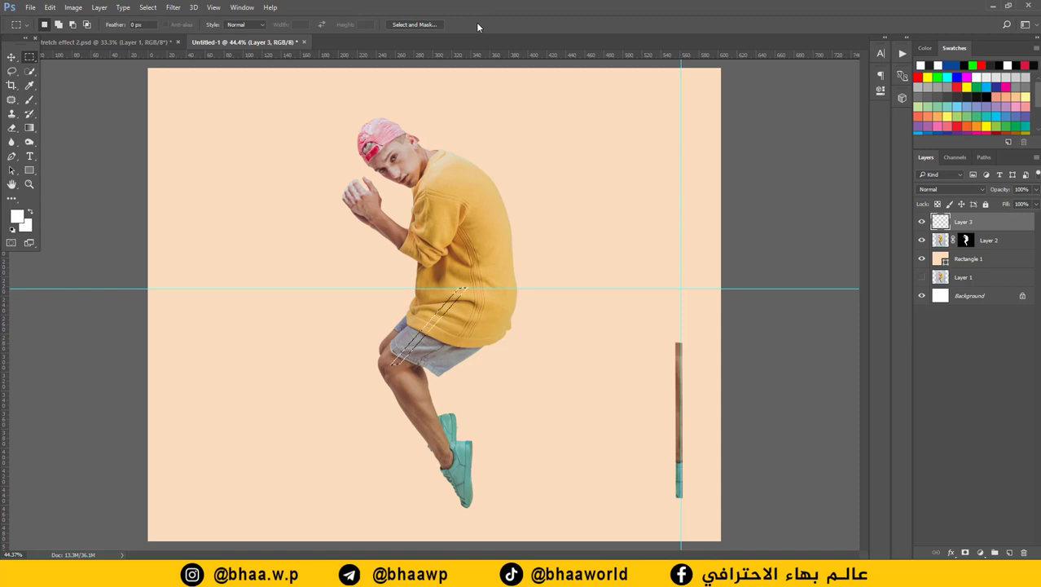
{"action": "left_click", "coordinate": [10, 59]}
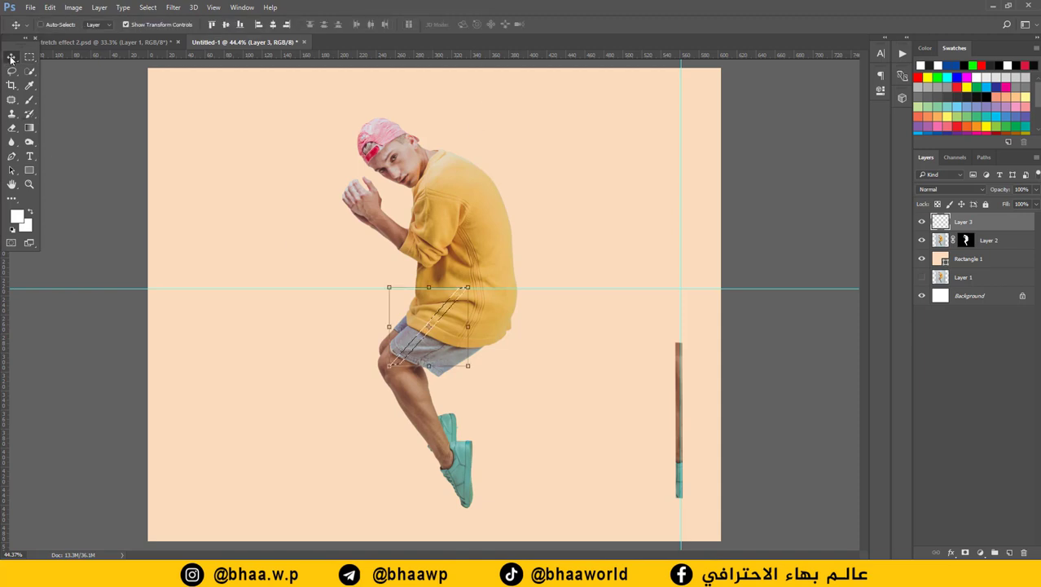
Step: Try to copy the slanted selection from Layer 3
{"action": "left_click", "coordinate": [50, 7]}
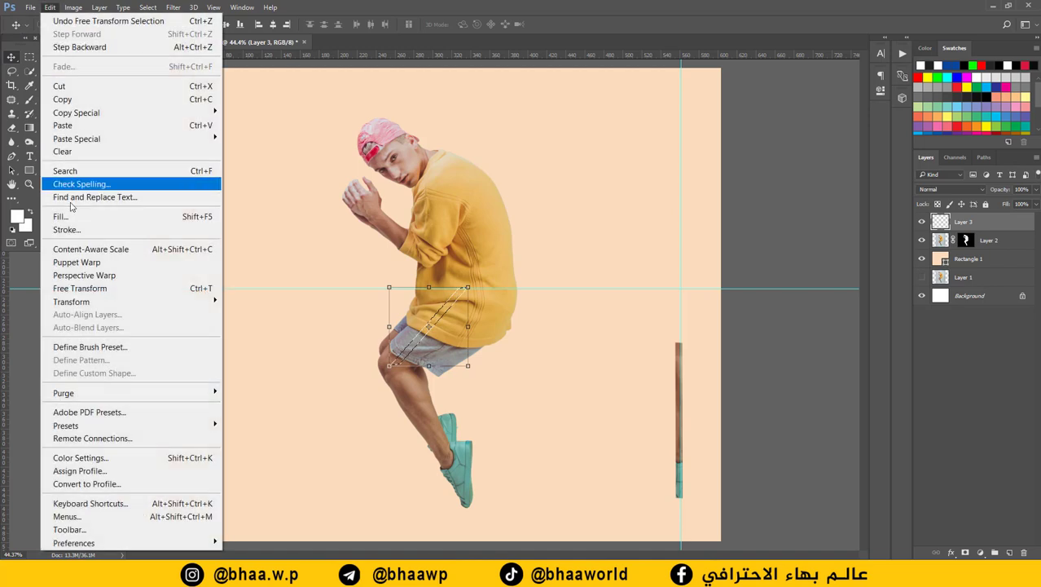
{"action": "left_click", "coordinate": [82, 101]}
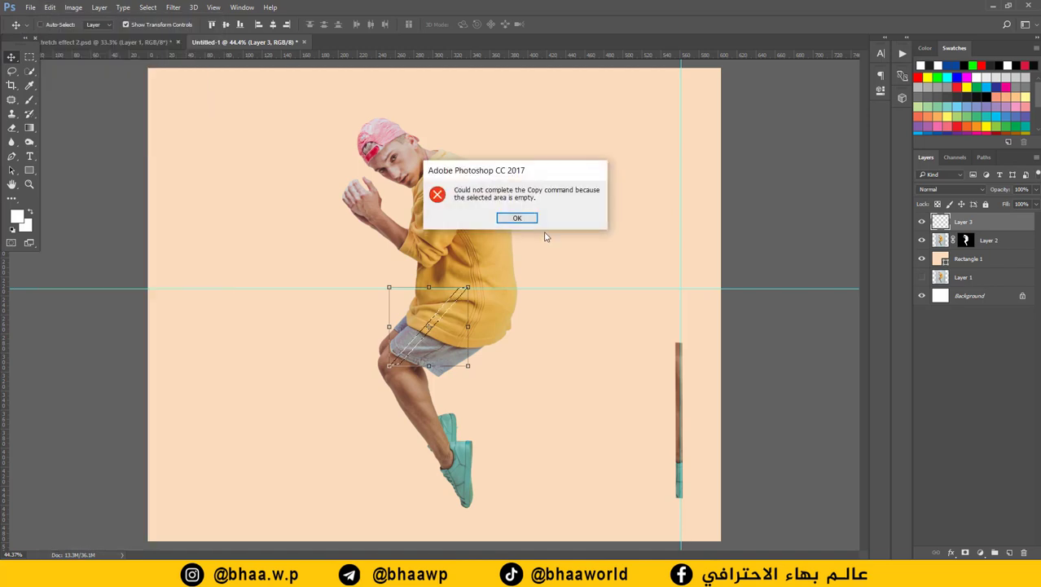
{"action": "left_click", "coordinate": [517, 218]}
Step: Copy the slanted sweater-and-shorts strip from Layer 2 onto a new layer and move it just left of the leg strip
{"action": "left_click", "coordinate": [1005, 243]}
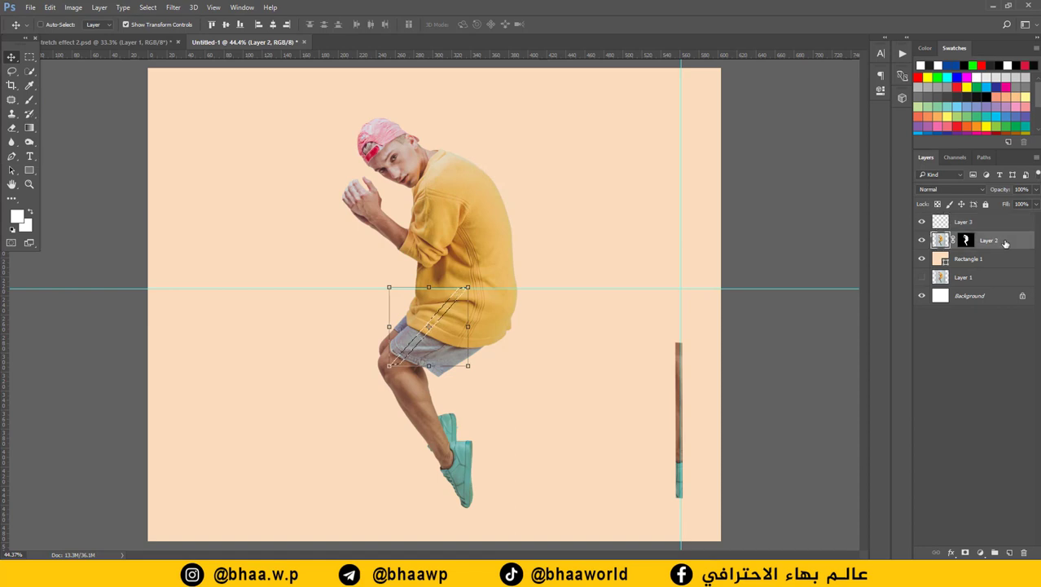
{"action": "left_click", "coordinate": [50, 8]}
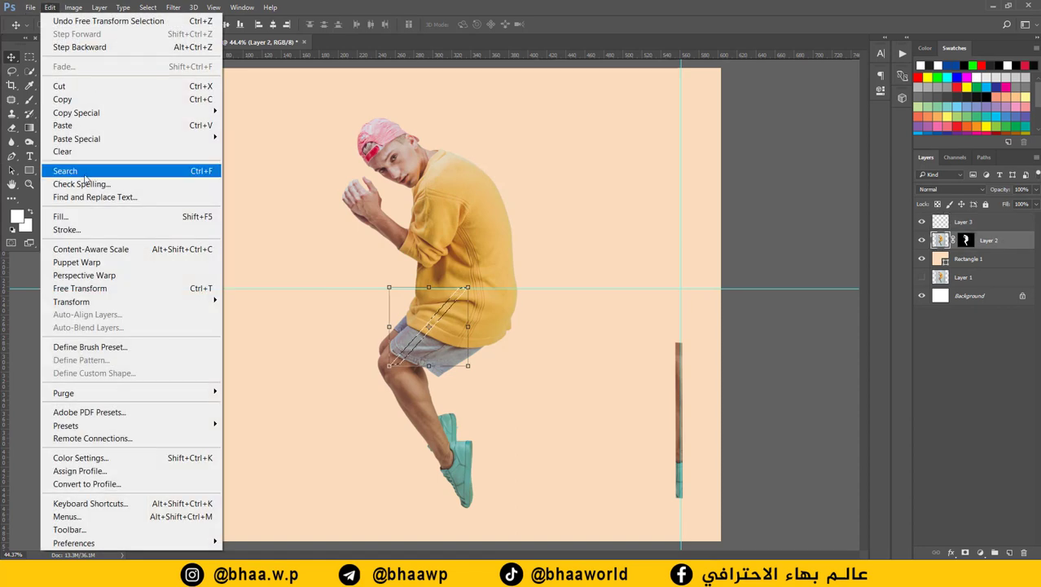
{"action": "left_click", "coordinate": [65, 99]}
{"action": "left_click", "coordinate": [50, 7]}
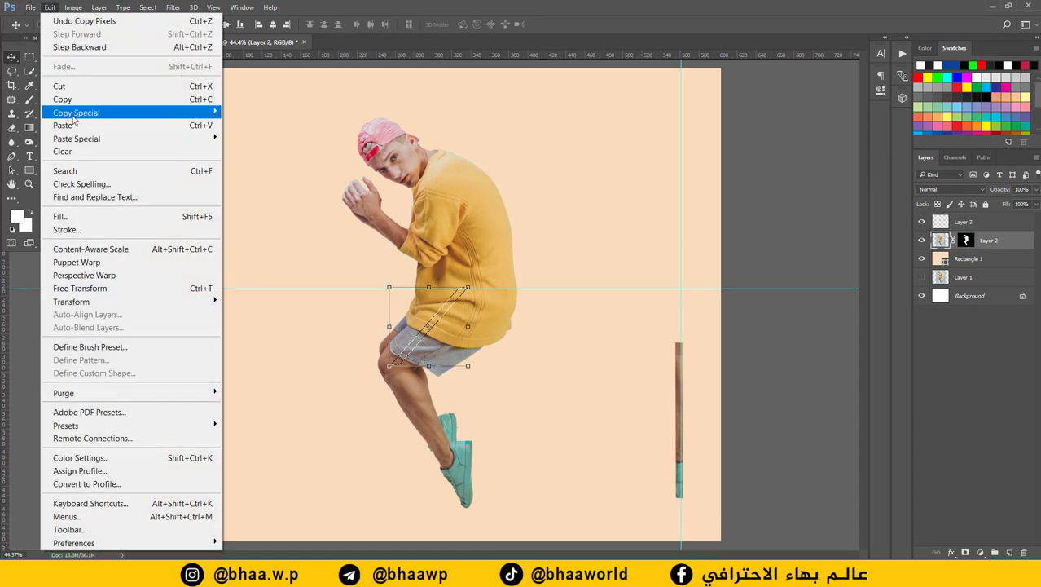
{"action": "left_click", "coordinate": [65, 125]}
{"action": "left_click_drag", "start_coordinate": [453, 322], "coordinate": [648, 340]}
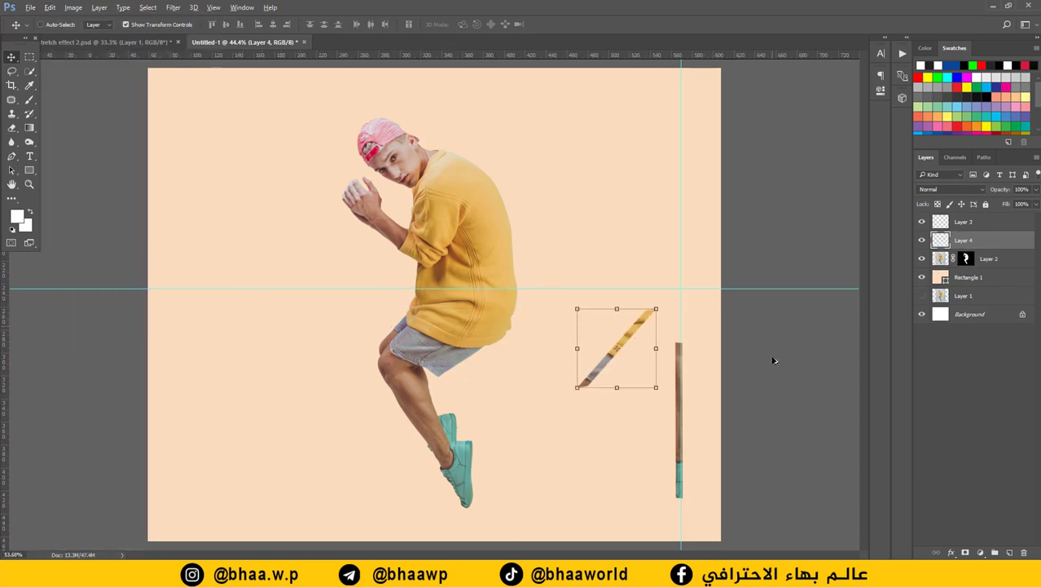
Step: Rotate the slanted sweater-and-shorts strip about -41.8° to vertical and place it on the upper end of the leg strip
{"action": "scroll", "coordinate": [749, 359], "scroll_direction": "up", "scroll_amount": 4}
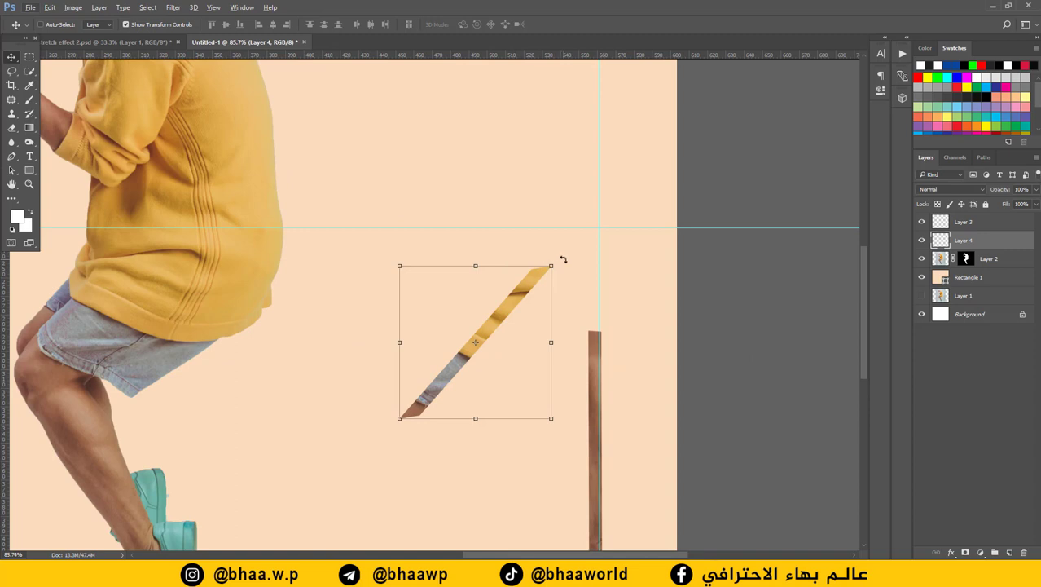
{"action": "left_click_drag", "start_coordinate": [563, 259], "coordinate": [499, 232]}
{"action": "left_click_drag", "start_coordinate": [491, 275], "coordinate": [606, 204]}
{"action": "left_click_drag", "start_coordinate": [623, 162], "coordinate": [617, 163]}
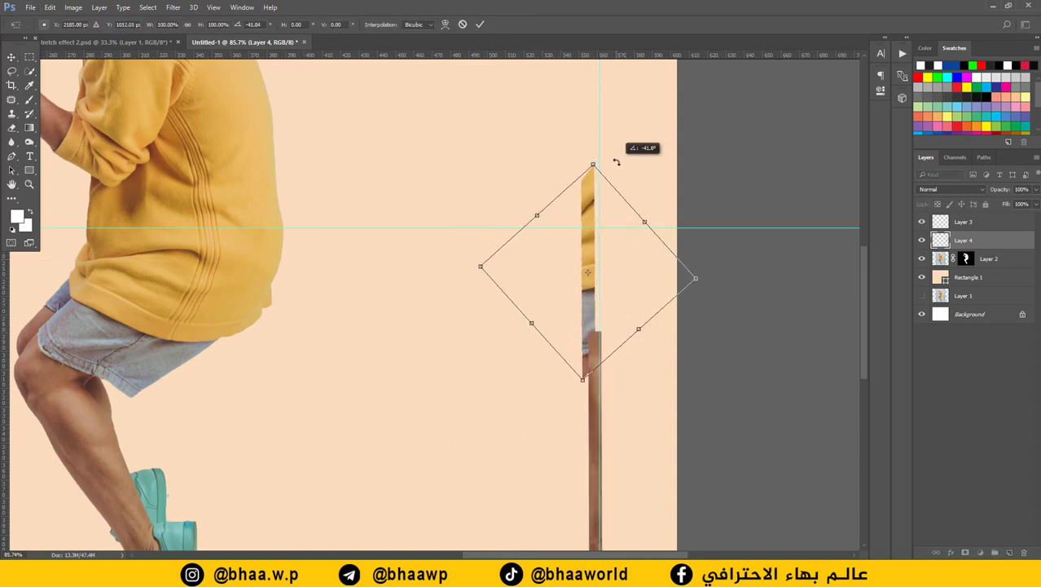
{"action": "left_click_drag", "start_coordinate": [590, 218], "coordinate": [593, 191]}
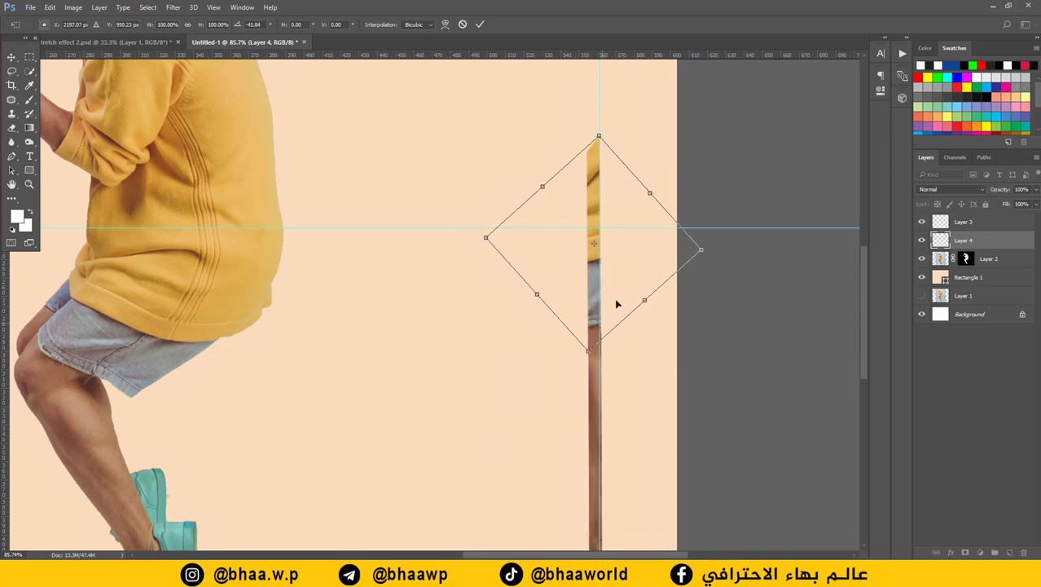
{"action": "left_click_drag", "start_coordinate": [598, 278], "coordinate": [597, 275]}
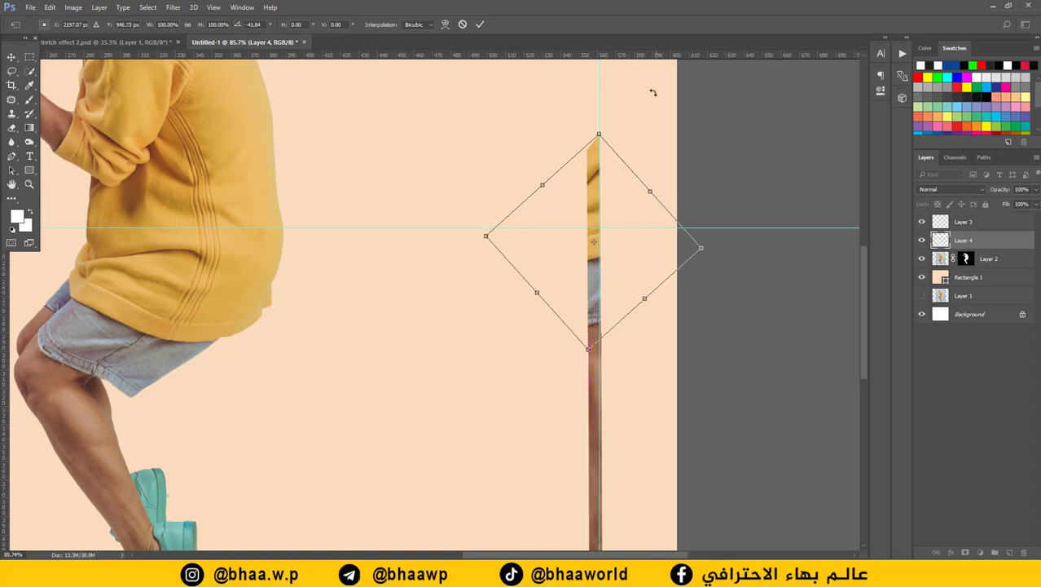
{"action": "left_click", "coordinate": [480, 23]}
{"action": "left_click", "coordinate": [456, 352], "text": "ctrl"}
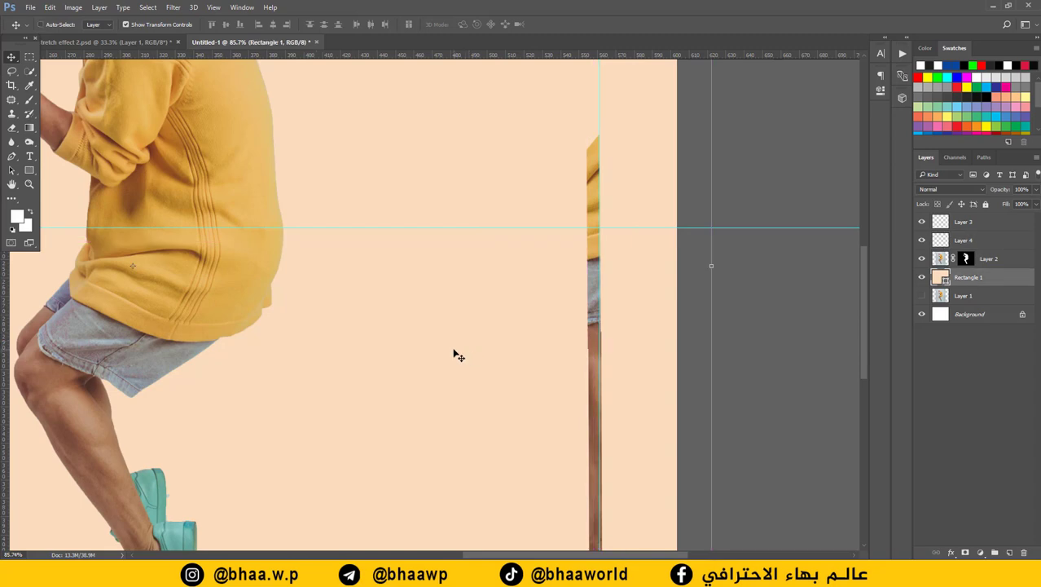
Step: Widen the sweater-and-shorts strip on Layer 4 slightly so its edge lines up with the leg strip below
{"action": "scroll", "coordinate": [512, 350], "scroll_direction": "up", "scroll_amount": 3}
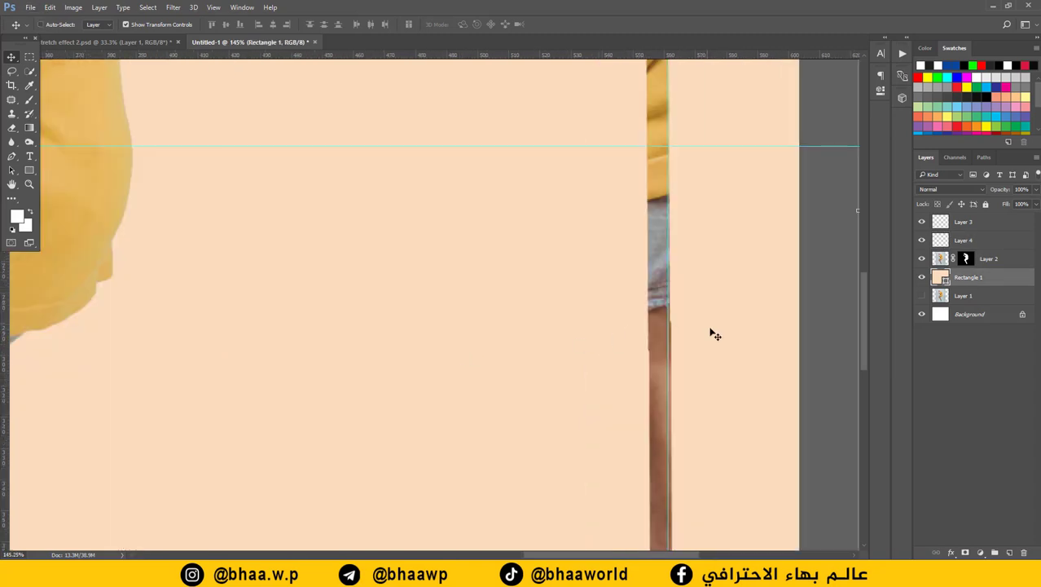
{"action": "scroll", "coordinate": [705, 308], "scroll_direction": "up", "scroll_amount": 3}
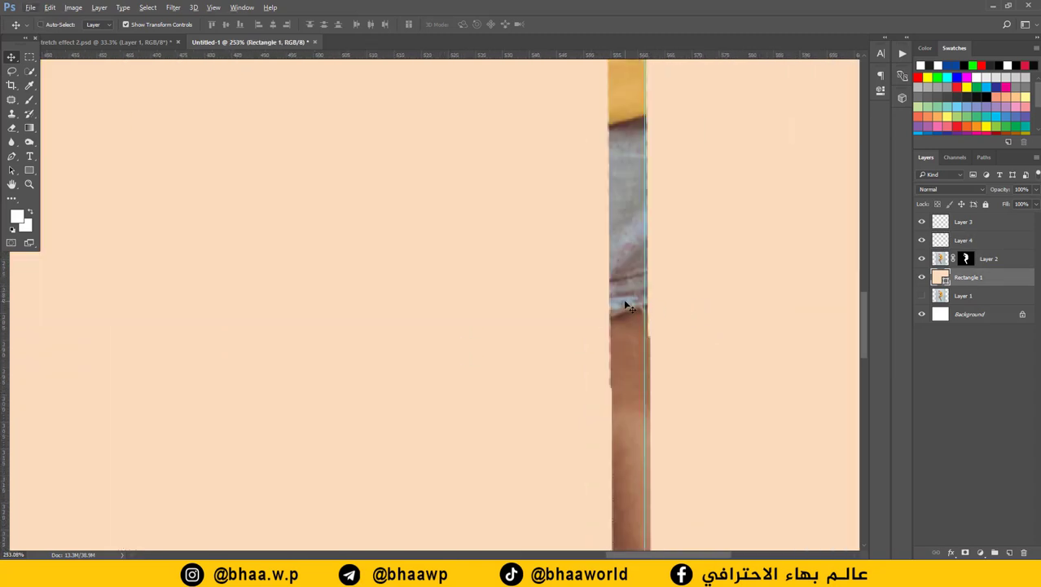
{"action": "left_click_drag", "start_coordinate": [627, 306], "coordinate": [649, 303]}
{"action": "left_click", "coordinate": [1004, 225]}
{"action": "left_click", "coordinate": [964, 244]}
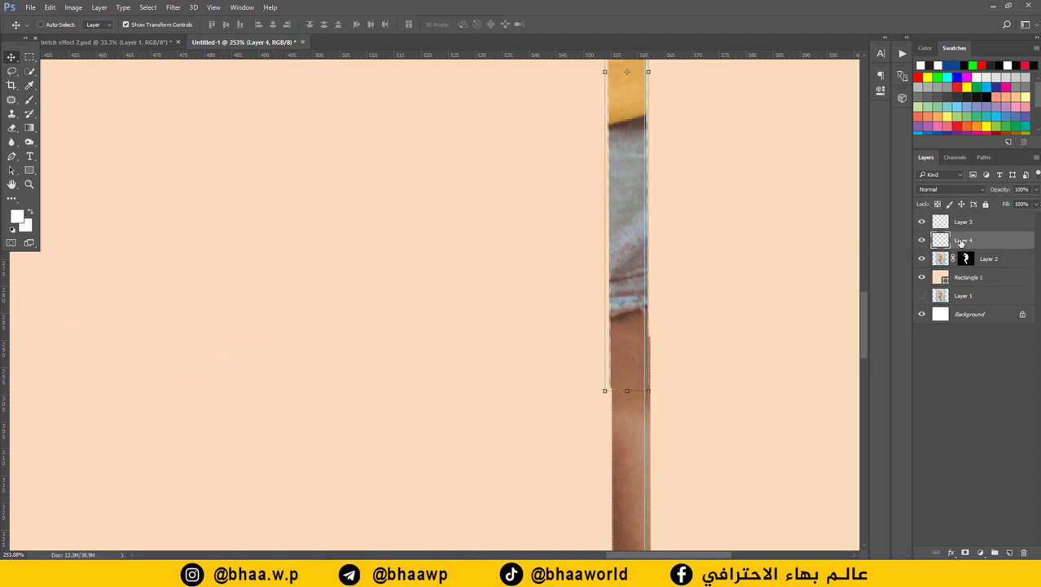
{"action": "left_click_drag", "start_coordinate": [631, 263], "coordinate": [631, 259]}
{"action": "left_click_drag", "start_coordinate": [650, 70], "coordinate": [651, 71]}
{"action": "left_click", "coordinate": [479, 25]}
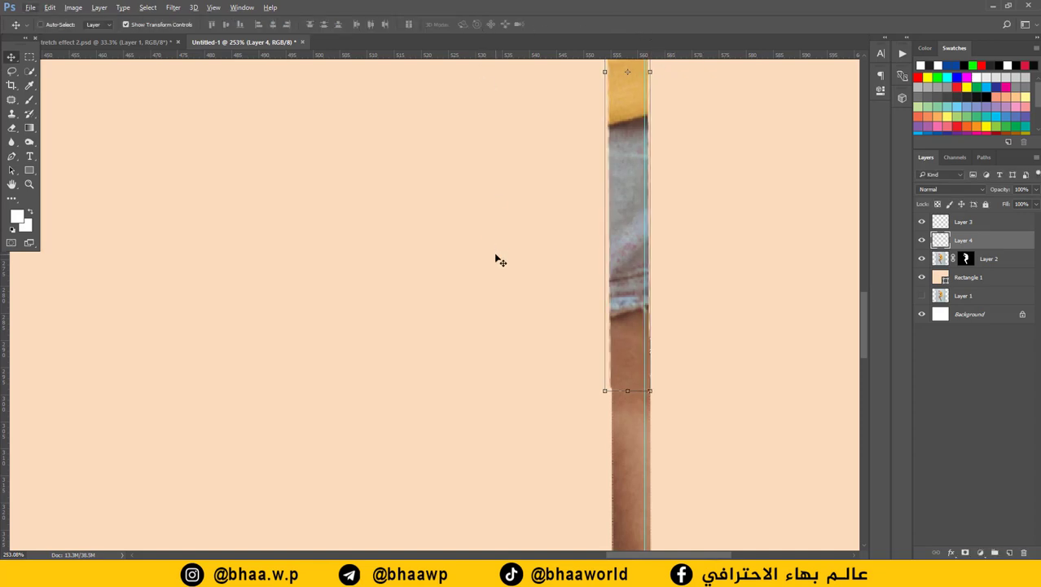
Step: Nudge the sweater-and-shorts strip up slightly along the leg strip
{"action": "key", "text": "Up"}
{"action": "key", "text": "Up"}
{"action": "key", "text": "Up"}
{"action": "key", "text": "Up"}
{"action": "key", "text": "Up"}
{"action": "key", "text": "Up"}
{"action": "key", "text": "Up"}
{"action": "key", "text": "Up"}
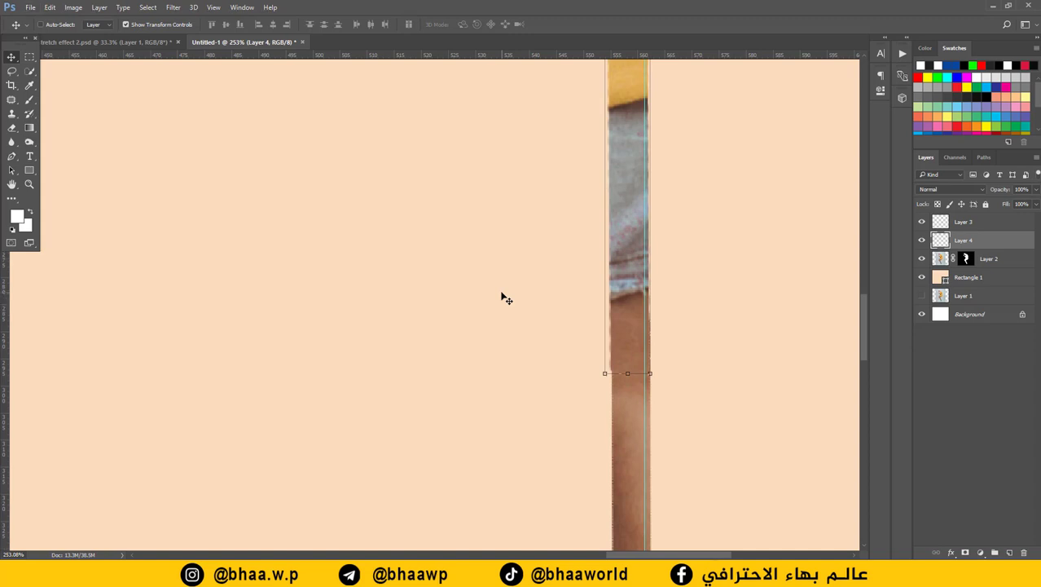
Step: Delete the slanted upper tip of the sweater strip so it ends in a straight horizontal edge
{"action": "key", "text": "ctrl+minus"}
{"action": "key", "text": "ctrl+minus"}
{"action": "key", "text": "ctrl+minus"}
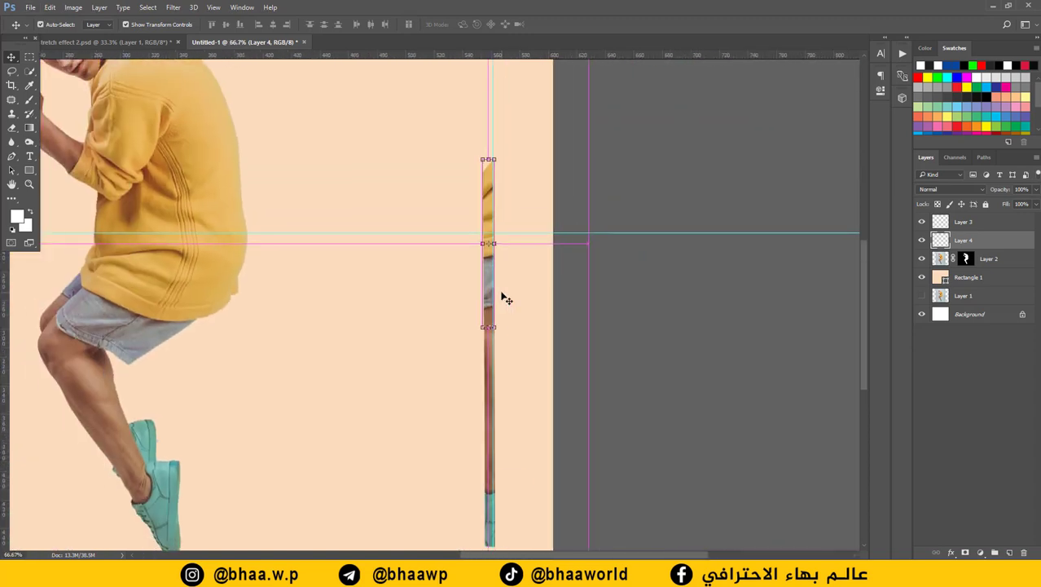
{"action": "key", "text": "m"}
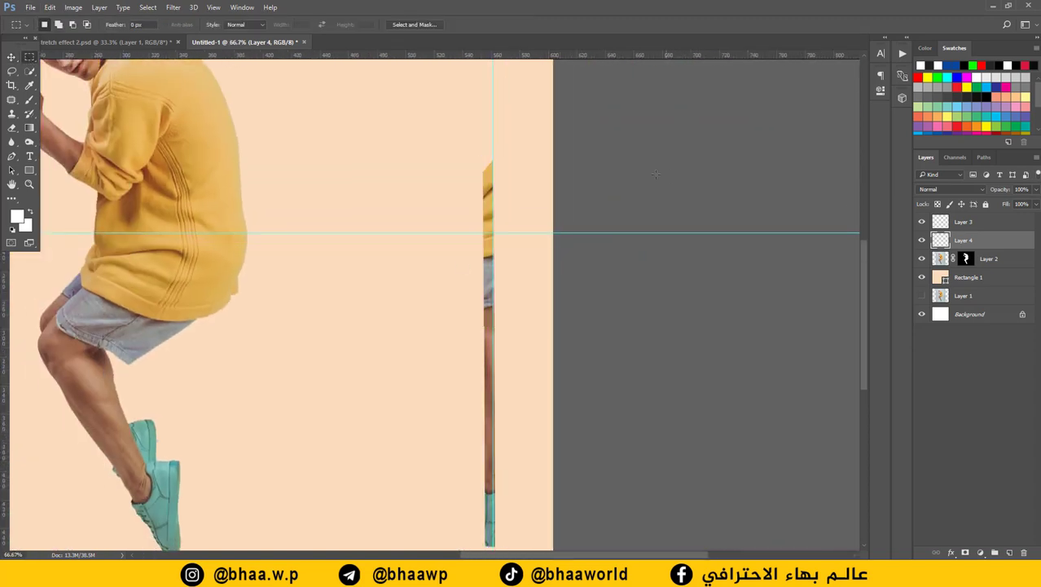
{"action": "left_click_drag", "start_coordinate": [531, 124], "coordinate": [424, 174]}
{"action": "key", "text": "Delete"}
{"action": "left_click", "coordinate": [12, 57]}
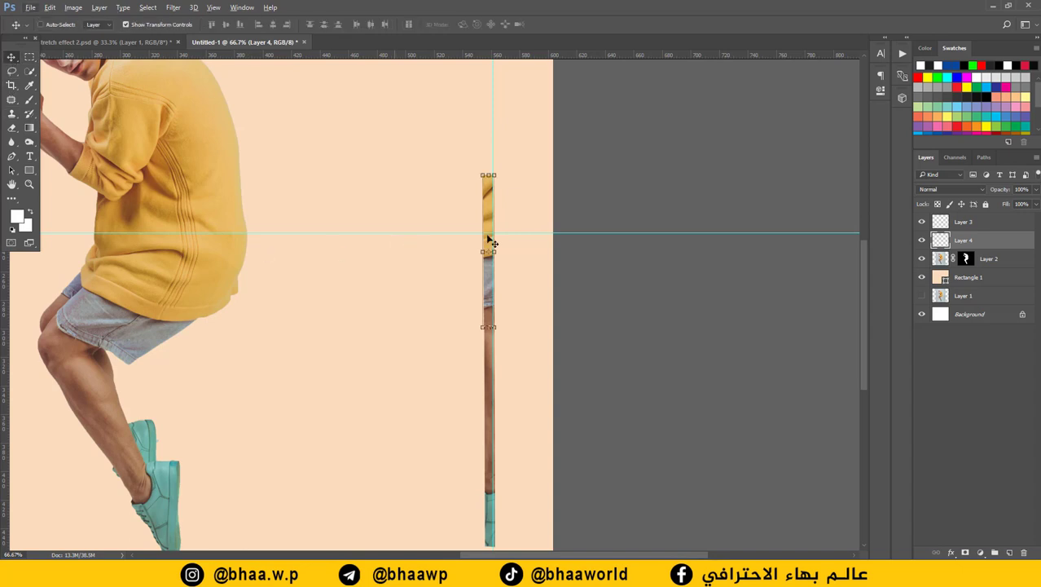
Step: Merge Layer 3 and Layer 4 into one strip layer and toggle its visibility to check it
{"action": "left_click", "coordinate": [971, 222], "text": "shift"}
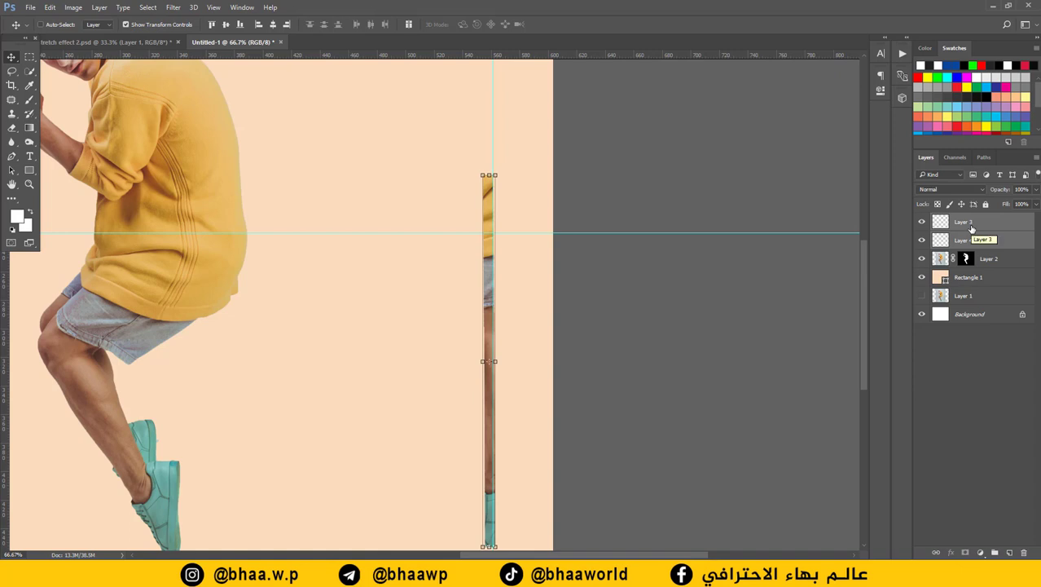
{"action": "key", "text": "ctrl"}
{"action": "right_click", "coordinate": [971, 229]}
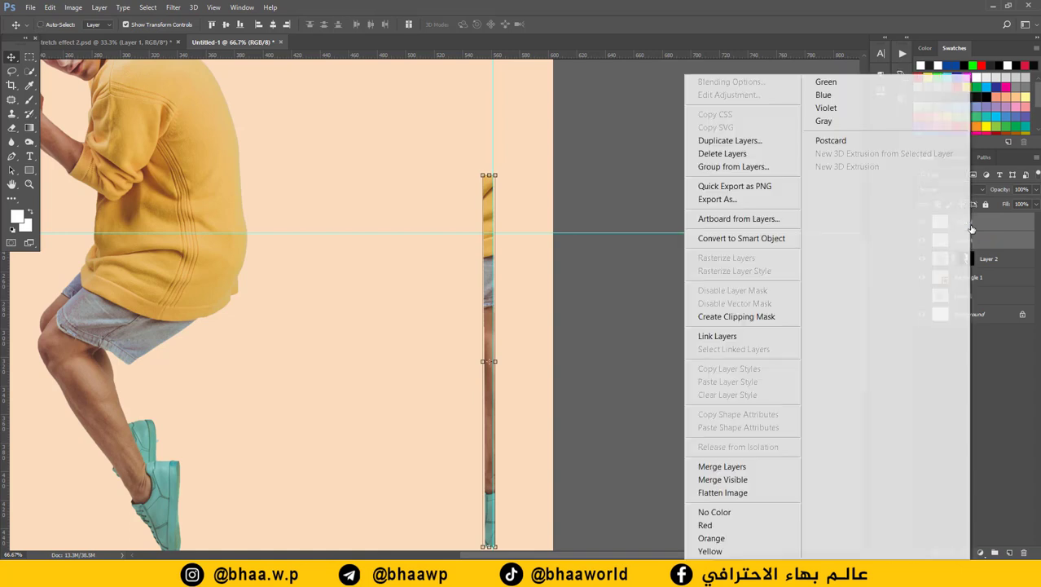
{"action": "left_click", "coordinate": [748, 467]}
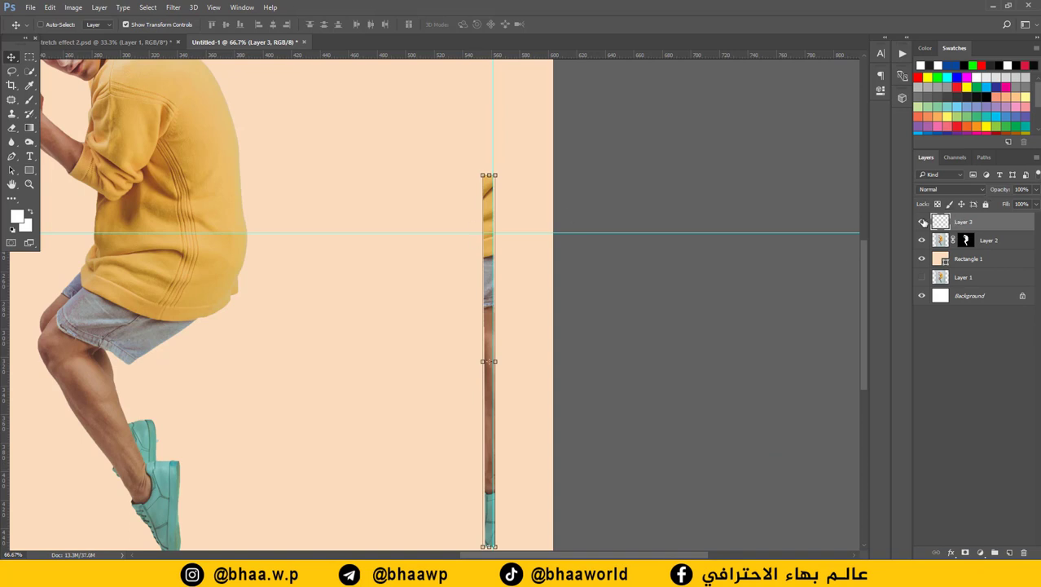
{"action": "left_click", "coordinate": [922, 222]}
{"action": "left_click", "coordinate": [921, 223]}
Step: Hide Layer 2 and move the merged strip to the middle of the canvas
{"action": "scroll", "coordinate": [544, 220], "scroll_direction": "down", "scroll_amount": 2, "text": "alt"}
{"action": "scroll", "coordinate": [540, 218], "scroll_direction": "down", "scroll_amount": 1}
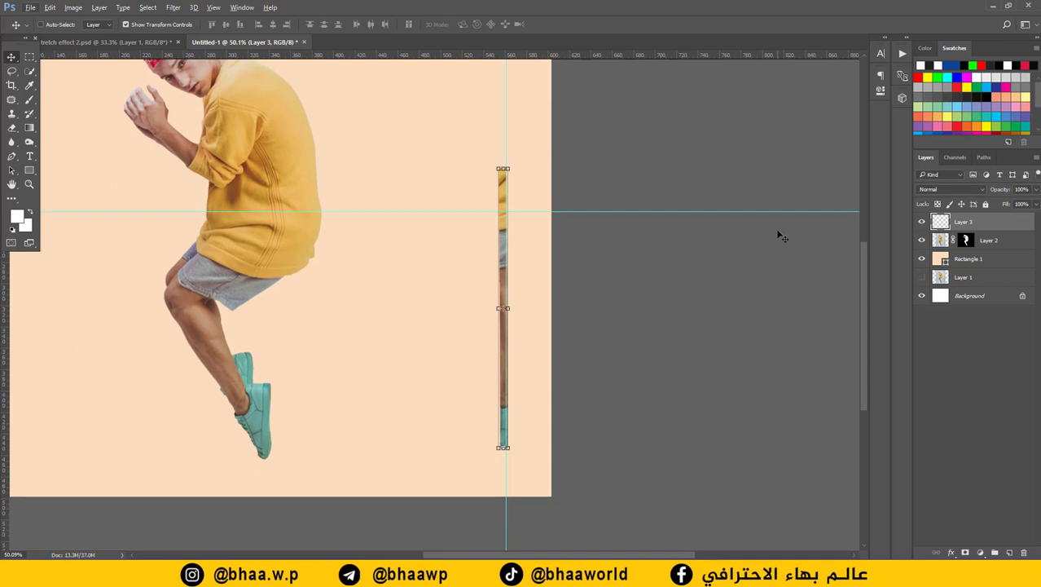
{"action": "left_click", "coordinate": [922, 240]}
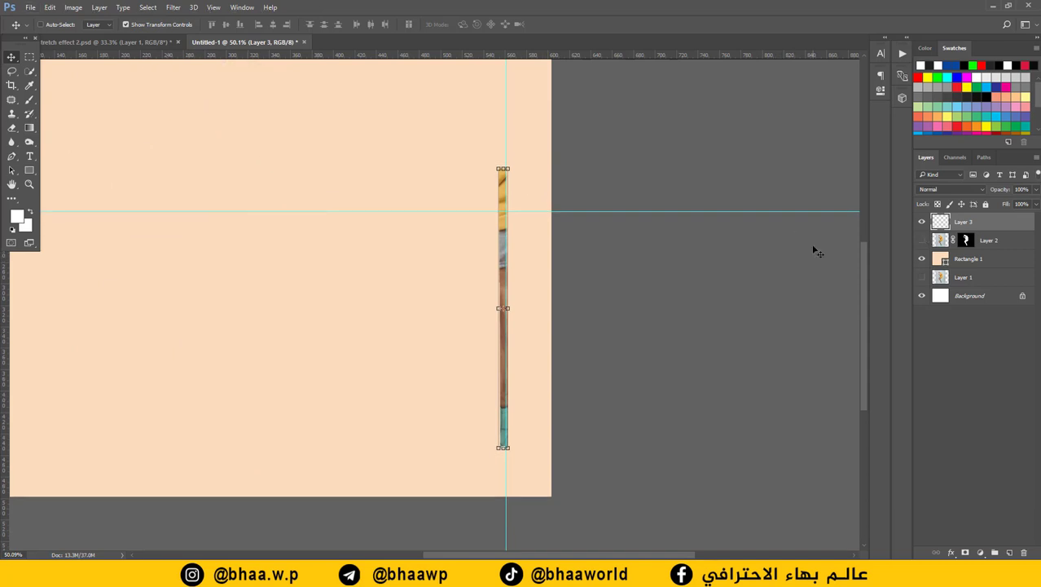
{"action": "scroll", "coordinate": [463, 212], "scroll_direction": "down", "scroll_amount": 1, "text": "alt"}
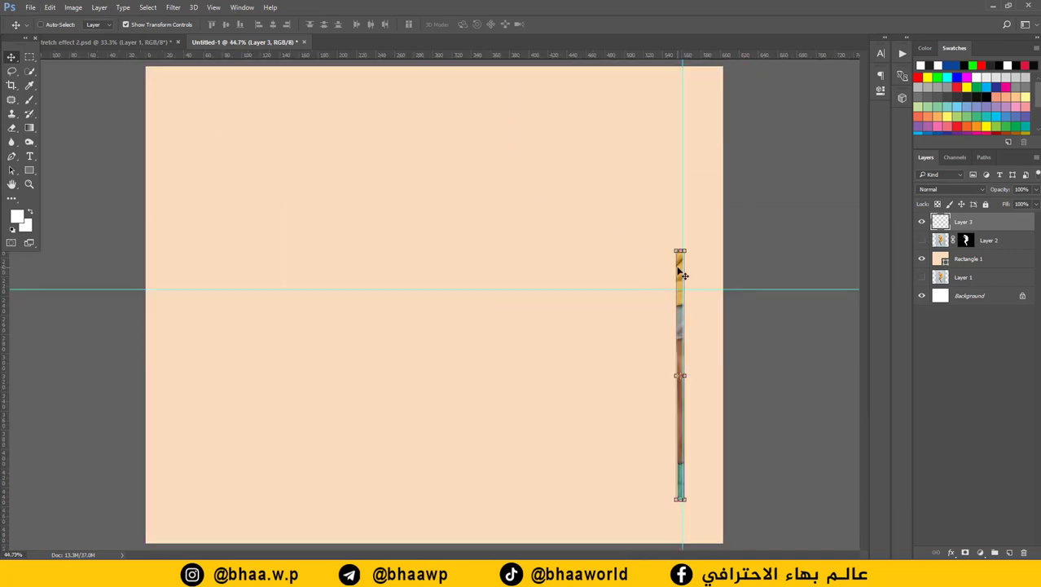
{"action": "left_click_drag", "start_coordinate": [683, 276], "coordinate": [437, 222]}
{"action": "key", "text": "ctrl+t"}
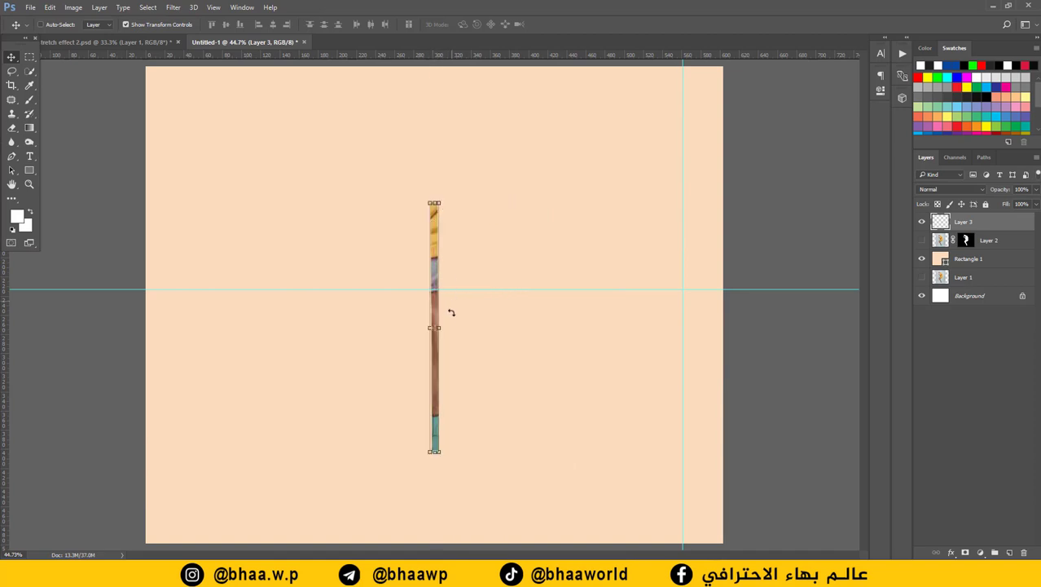
Step: Stretch the merged strip horizontally across the full canvas, to about 6692% width at 100% height
{"action": "left_click_drag", "start_coordinate": [443, 329], "coordinate": [659, 352]}
{"action": "left_click_drag", "start_coordinate": [425, 326], "coordinate": [18, 318]}
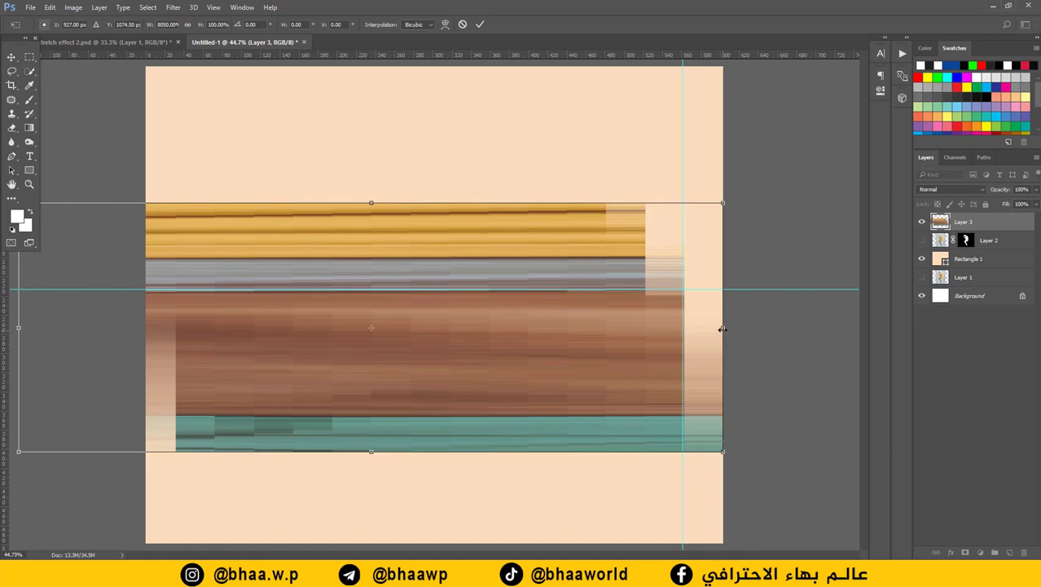
{"action": "mouse_move", "coordinate": [722, 329]}
{"action": "left_mouse_down"}
{"action": "mouse_move", "coordinate": [851, 329]}
{"action": "mouse_move", "coordinate": [708, 329]}
{"action": "mouse_move", "coordinate": [726, 330]}
{"action": "left_mouse_up"}
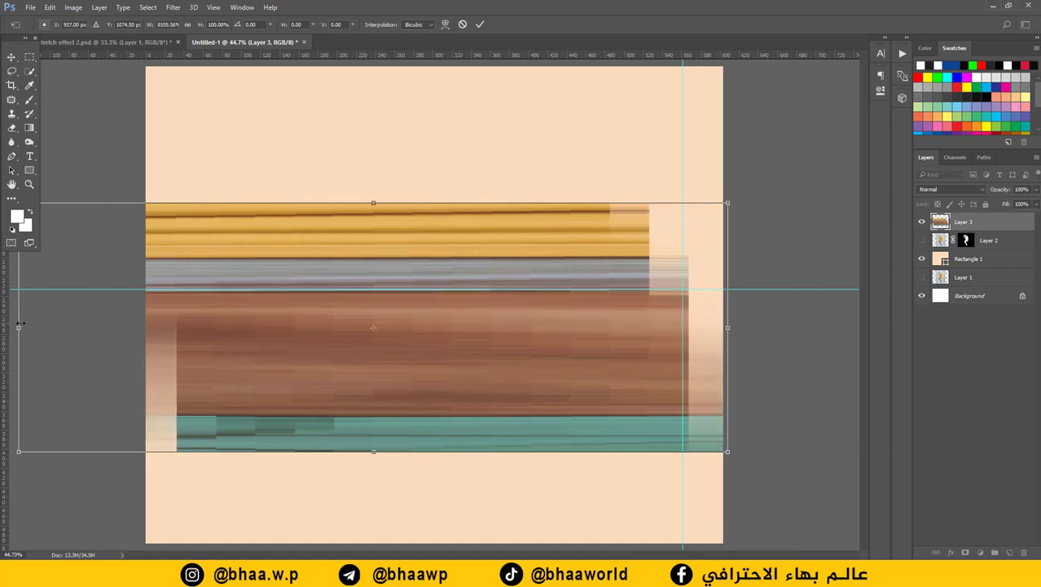
{"action": "left_click_drag", "start_coordinate": [18, 323], "coordinate": [142, 325]}
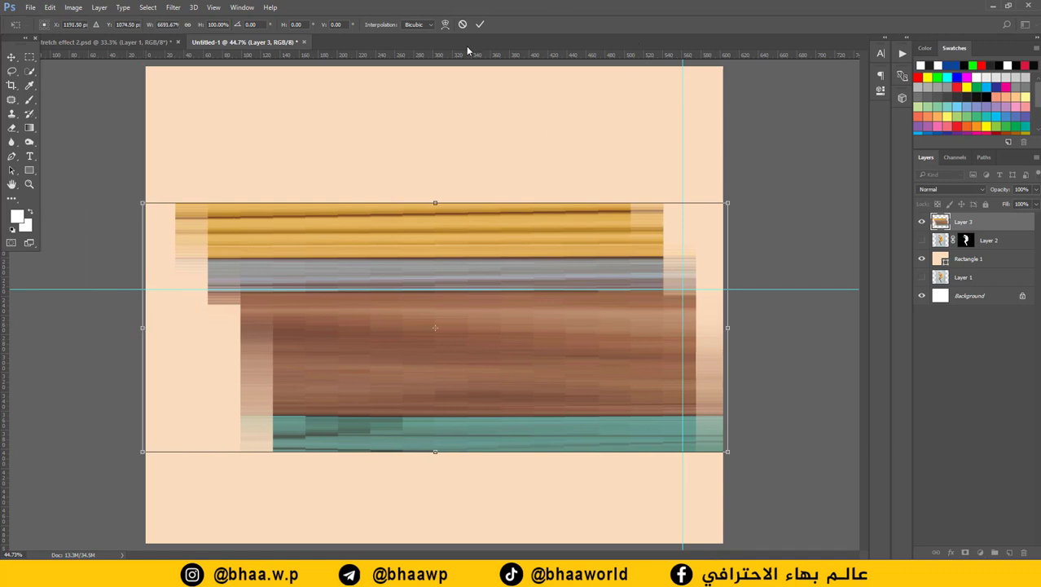
{"action": "left_click", "coordinate": [480, 25]}
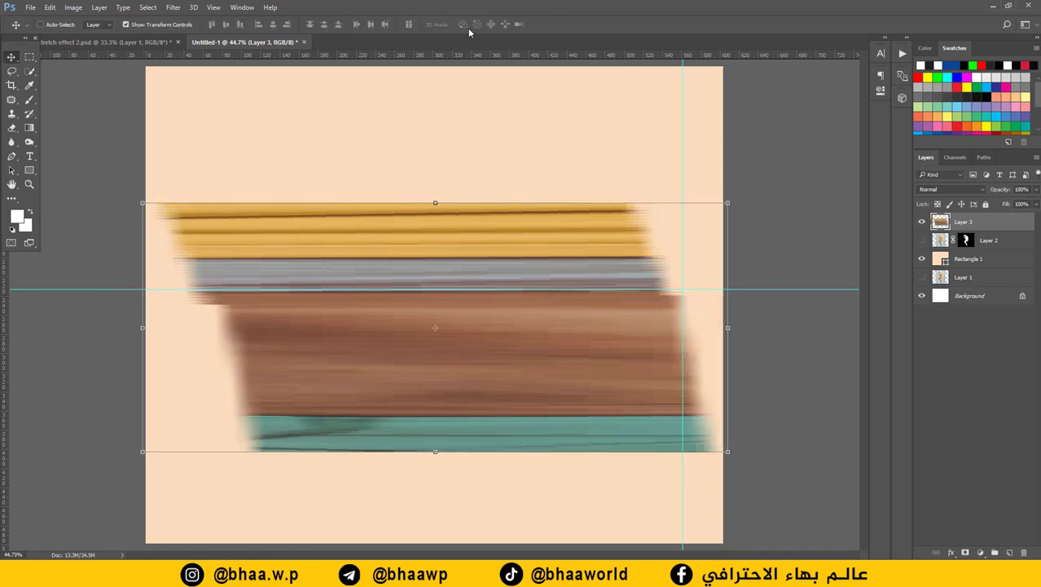
Step: Delete the uneven, faded areas at both side ends of the stretched strip, leaving a rectangular block
{"action": "left_click", "coordinate": [30, 57]}
{"action": "left_click_drag", "start_coordinate": [777, 155], "coordinate": [726, 368]}
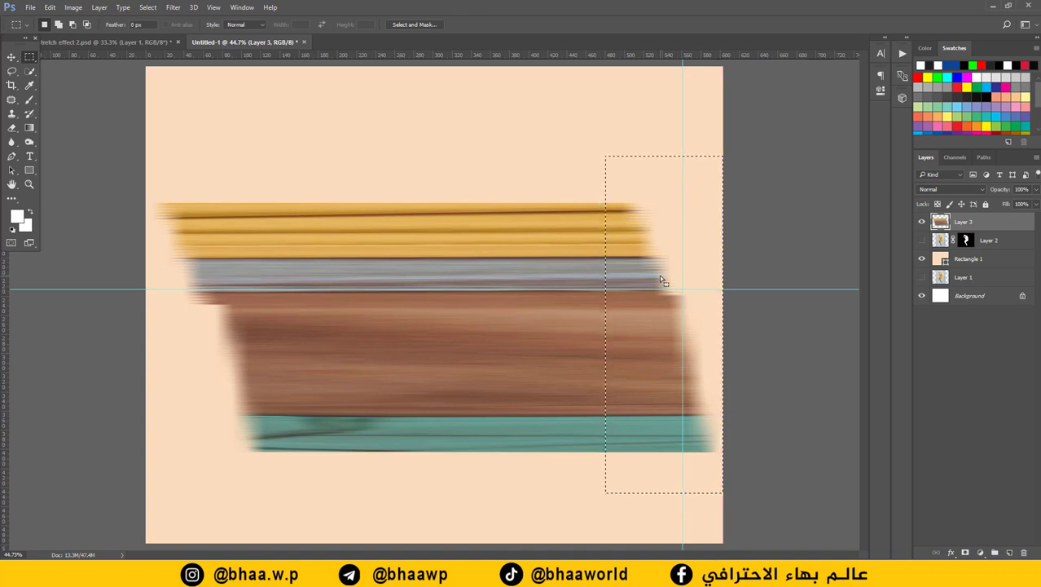
{"action": "key", "text": "Delete"}
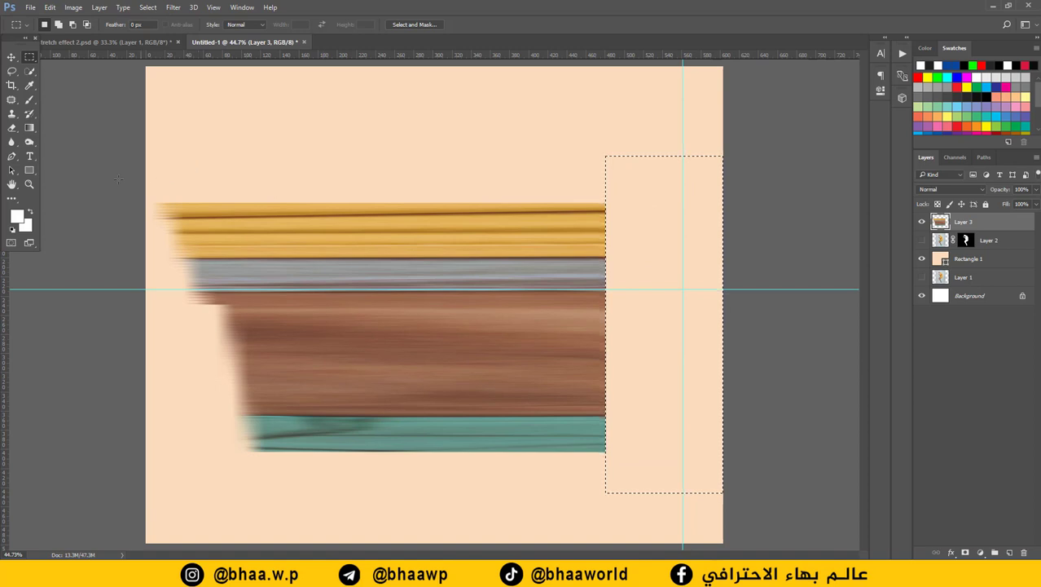
{"action": "mouse_move", "coordinate": [163, 178]}
{"action": "left_mouse_down"}
{"action": "mouse_move", "coordinate": [246, 479]}
{"action": "mouse_move", "coordinate": [274, 508]}
{"action": "left_mouse_up"}
{"action": "key", "text": "Delete"}
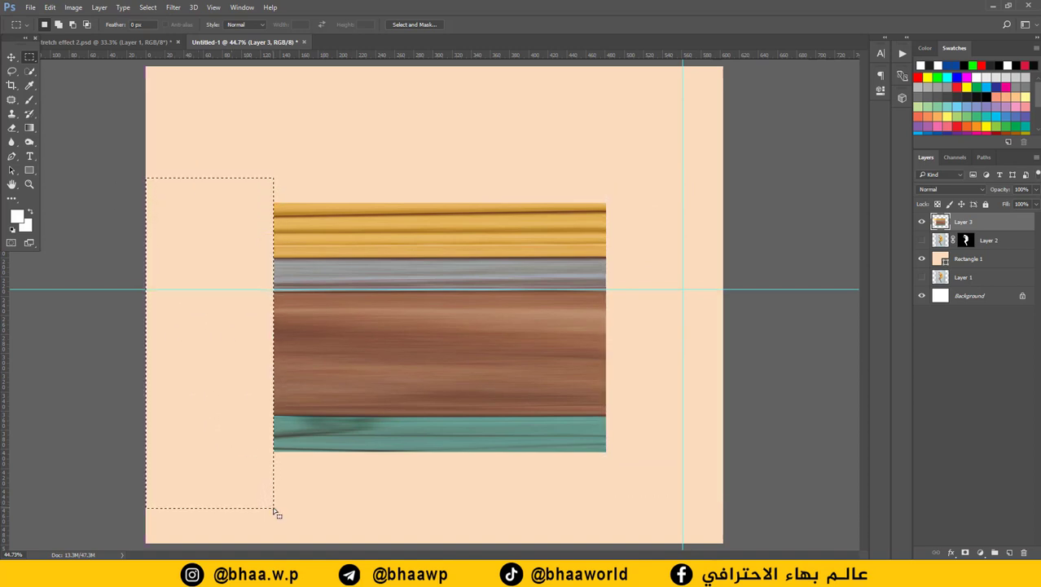
{"action": "left_click", "coordinate": [11, 56]}
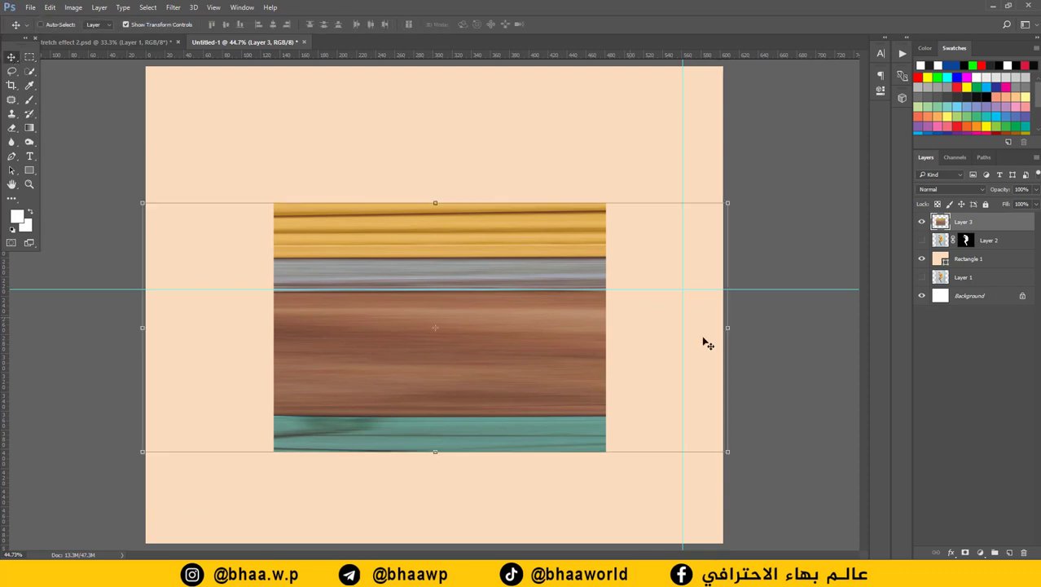
Step: Scale the trimmed stripe block to about 98% width and apply the transformation
{"action": "left_click_drag", "start_coordinate": [733, 330], "coordinate": [722, 328]}
{"action": "left_click", "coordinate": [29, 56]}
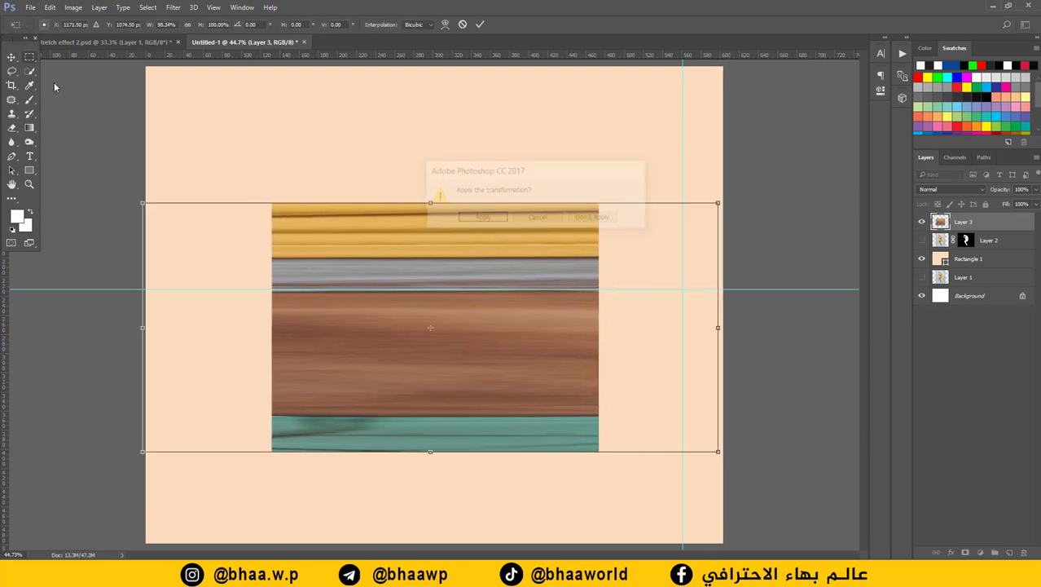
{"action": "left_click", "coordinate": [482, 218]}
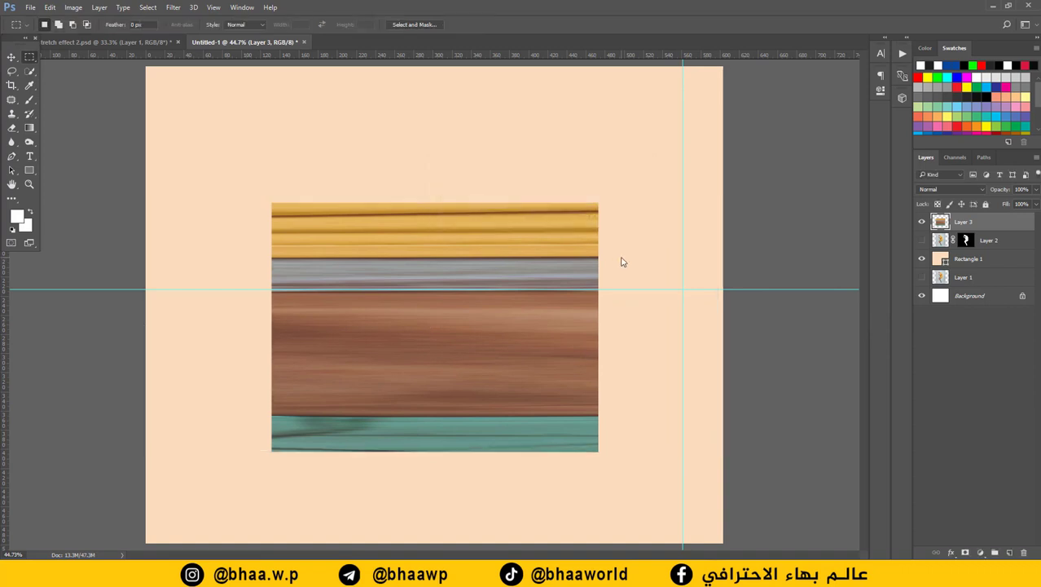
Step: Cut the stripe block out of its layer and paste it back in place of the emptied layer, which is deleted
{"action": "left_click_drag", "start_coordinate": [618, 187], "coordinate": [244, 472]}
{"action": "key", "text": "Delete"}
{"action": "key", "text": "ctrl+d"}
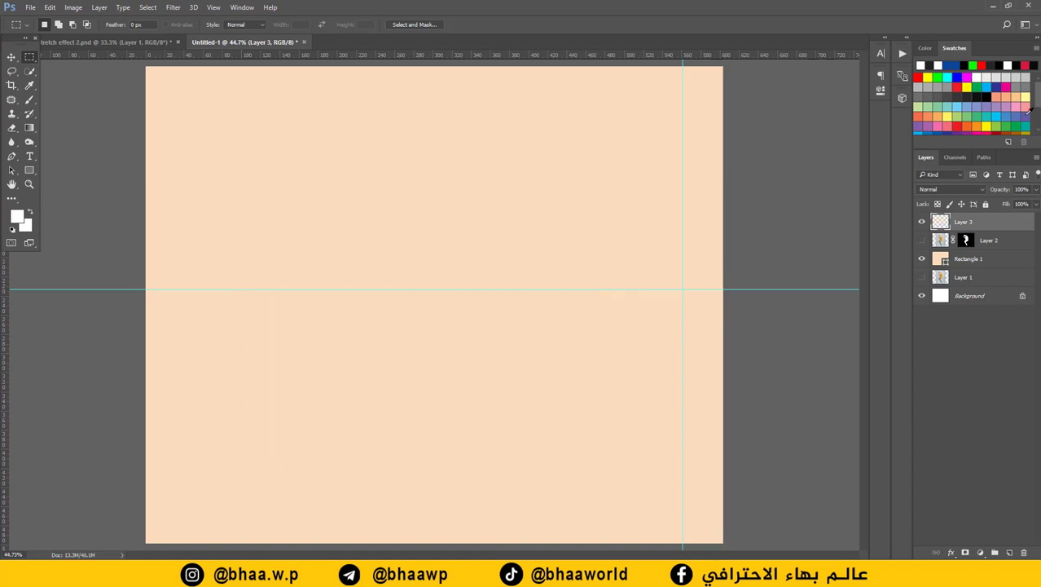
{"action": "left_click", "coordinate": [1026, 552]}
{"action": "key", "text": "ctrl+v"}
{"action": "key", "text": "v"}
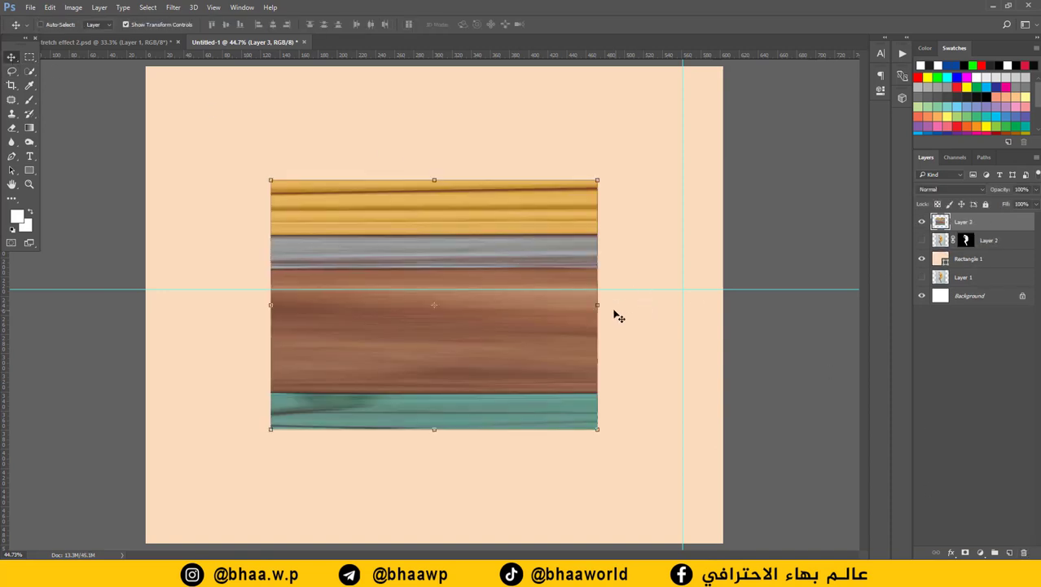
Step: Stretch the pasted stripe block to both side edges of the canvas, about 176.65% width, and apply it
{"action": "left_click_drag", "start_coordinate": [598, 305], "coordinate": [711, 324]}
{"action": "left_click_drag", "start_coordinate": [270, 305], "coordinate": [146, 304]}
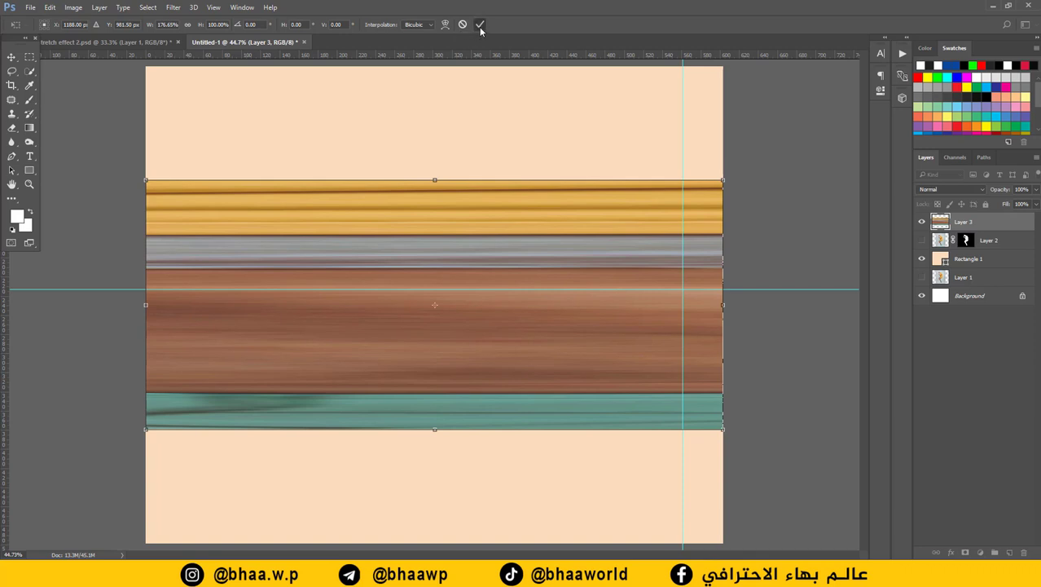
{"action": "left_click", "coordinate": [480, 24]}
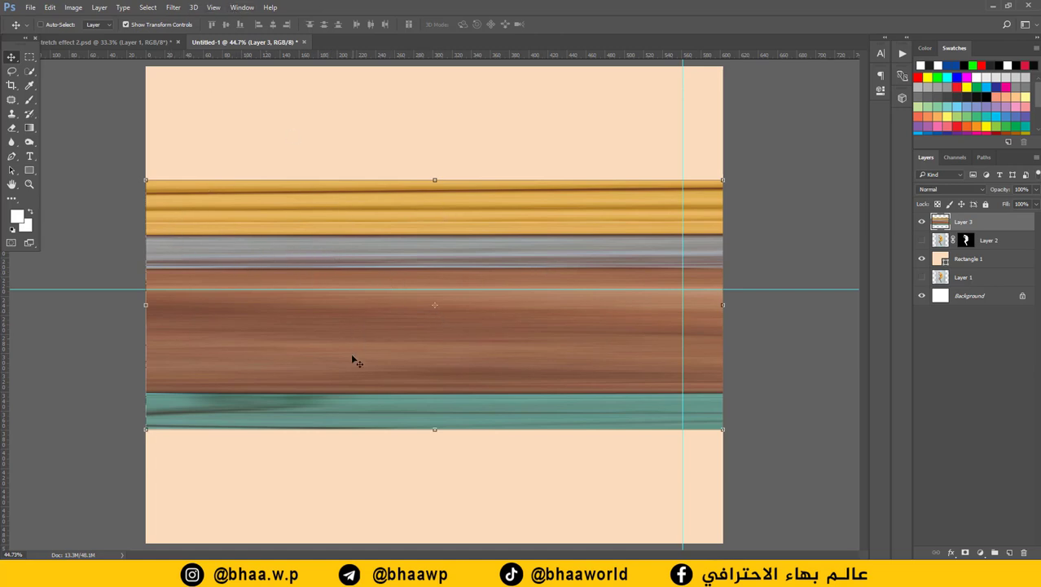
Step: Apply the Polar Coordinates distort filter to the stripe block with the Rectangular to Polar option, bending it into a ring
{"action": "left_click", "coordinate": [173, 7]}
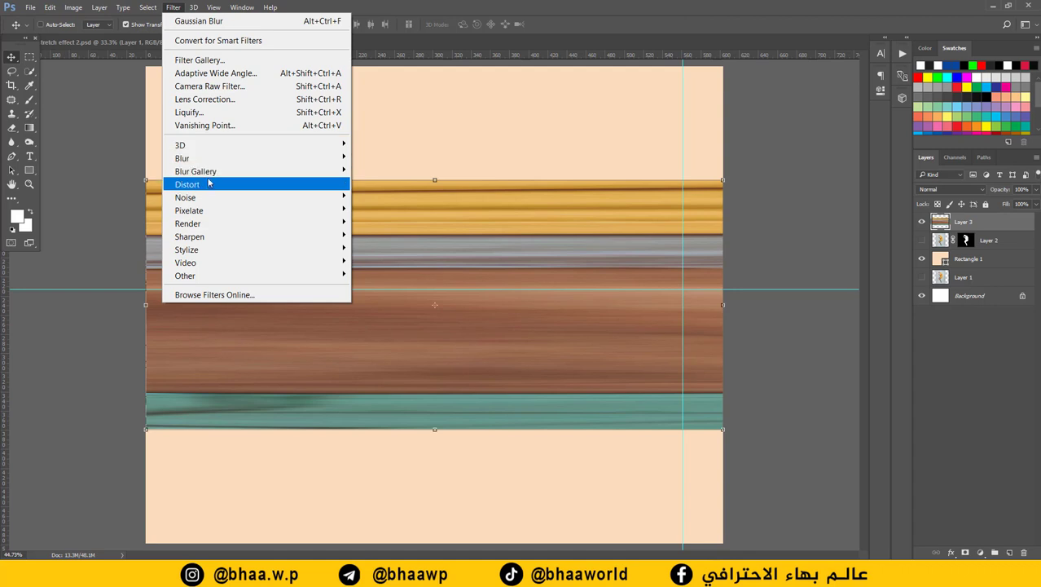
{"action": "mouse_move", "coordinate": [209, 183]}
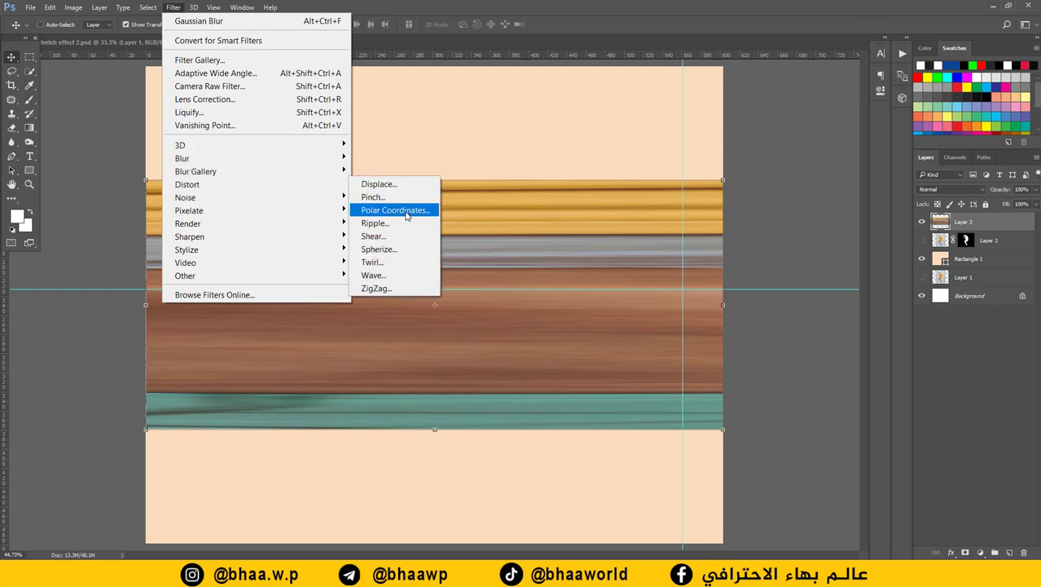
{"action": "left_click", "coordinate": [400, 210]}
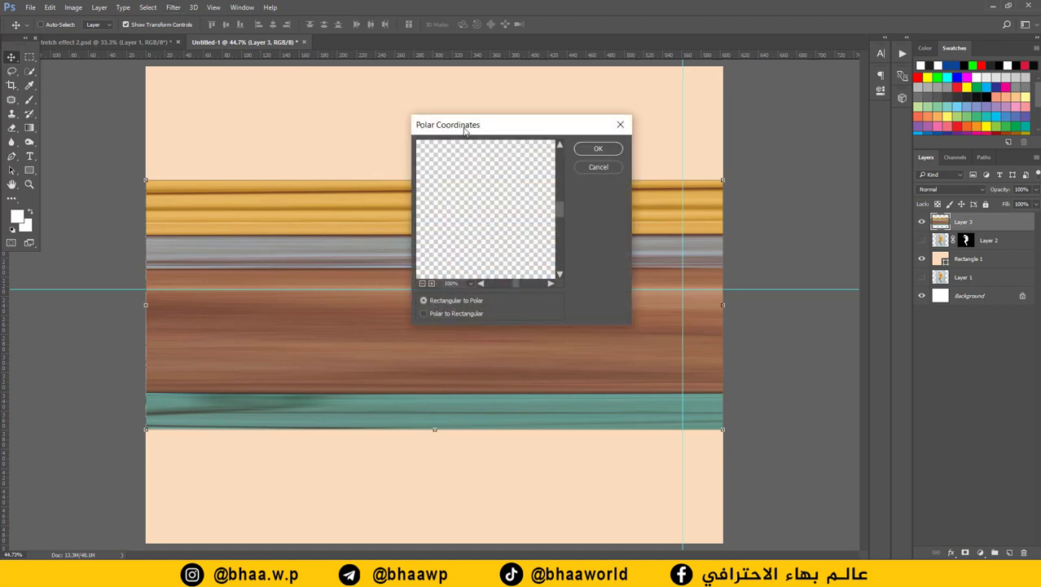
{"action": "left_click_drag", "start_coordinate": [472, 128], "coordinate": [796, 109]}
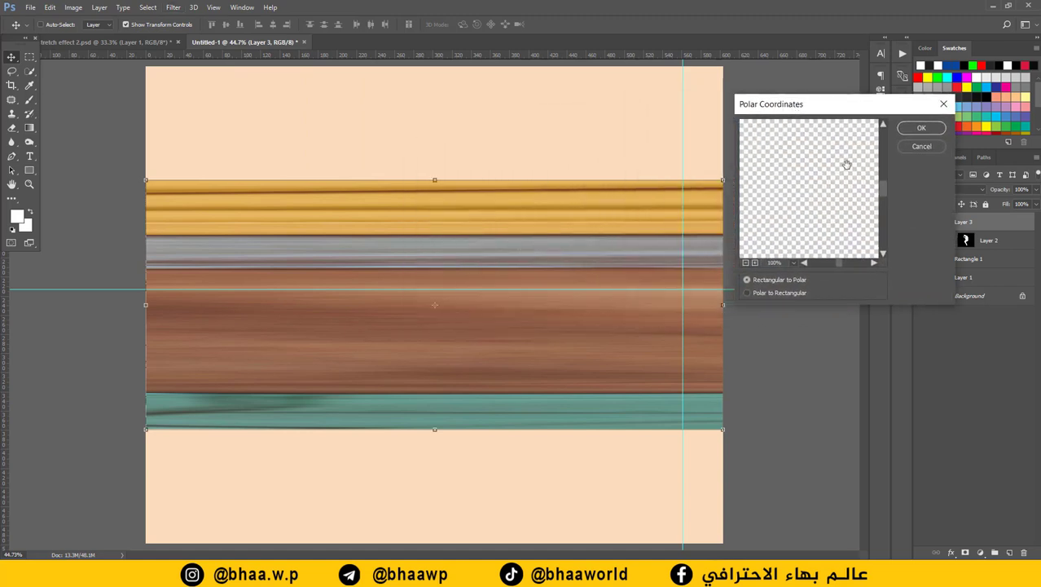
{"action": "left_click", "coordinate": [883, 220]}
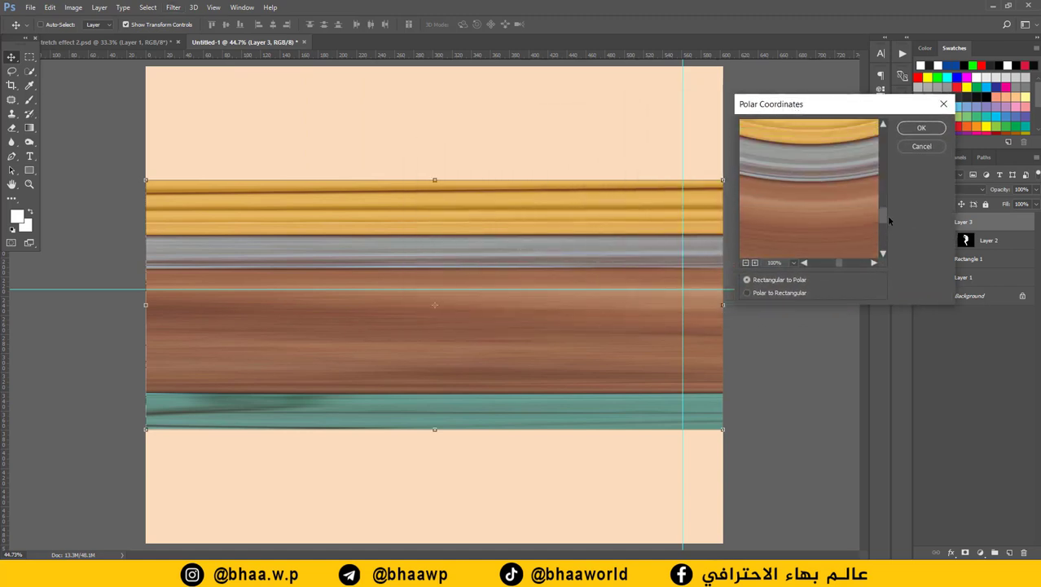
{"action": "left_click", "coordinate": [745, 263]}
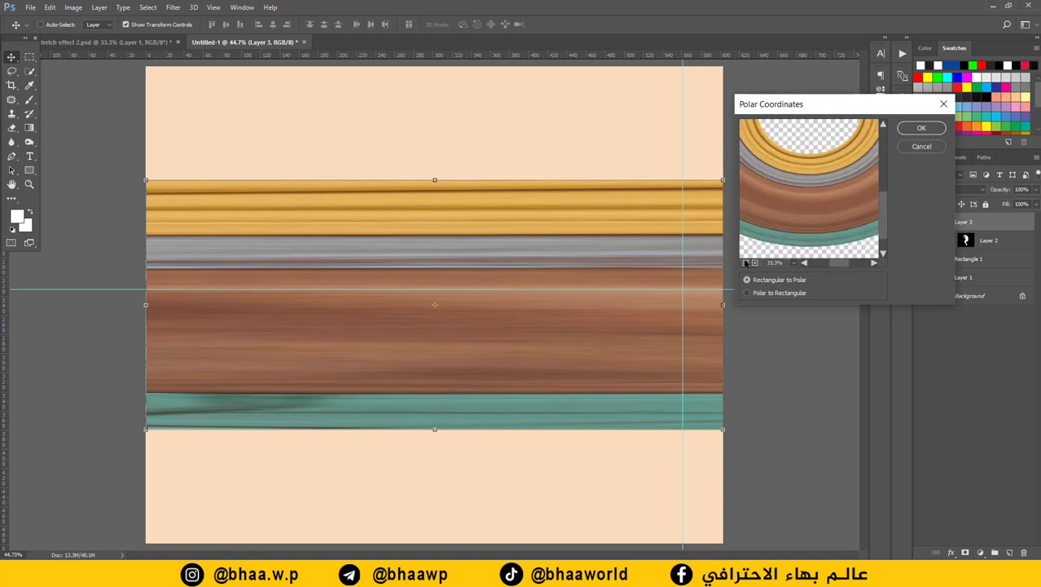
{"action": "left_click", "coordinate": [745, 262]}
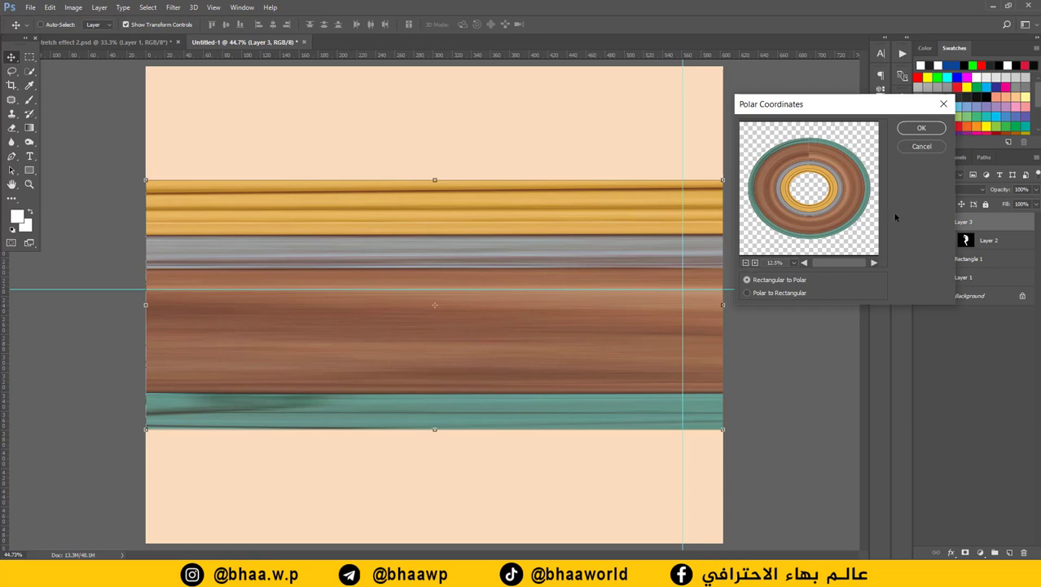
{"action": "left_click", "coordinate": [748, 293]}
{"action": "left_click", "coordinate": [748, 281]}
{"action": "left_click", "coordinate": [921, 129]}
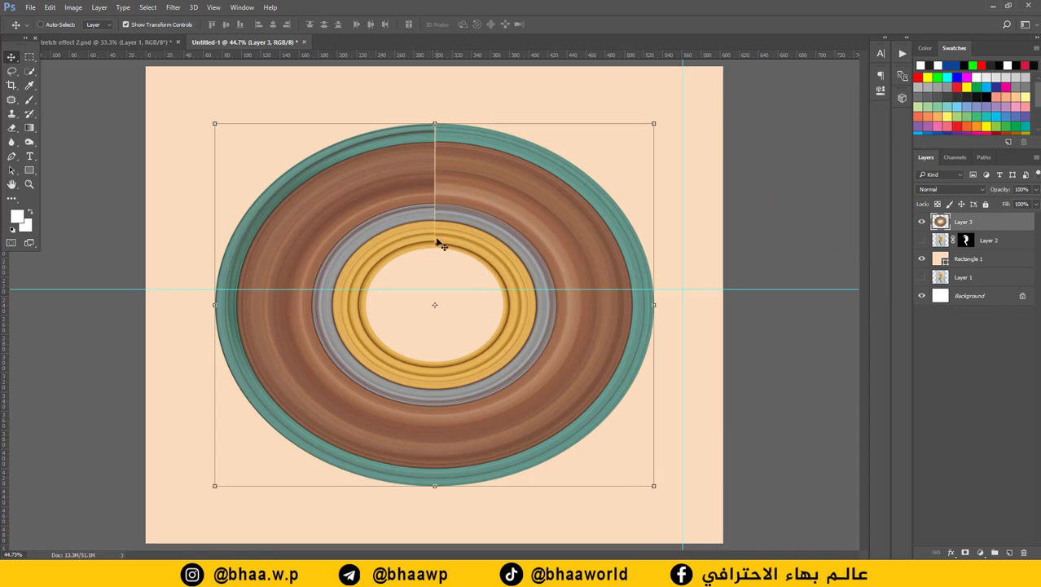
Step: Rotate the striped ring to about -15.8 degrees, narrow it to about 94% width, and apply the transformation
{"action": "left_click_drag", "start_coordinate": [665, 109], "coordinate": [570, 105]}
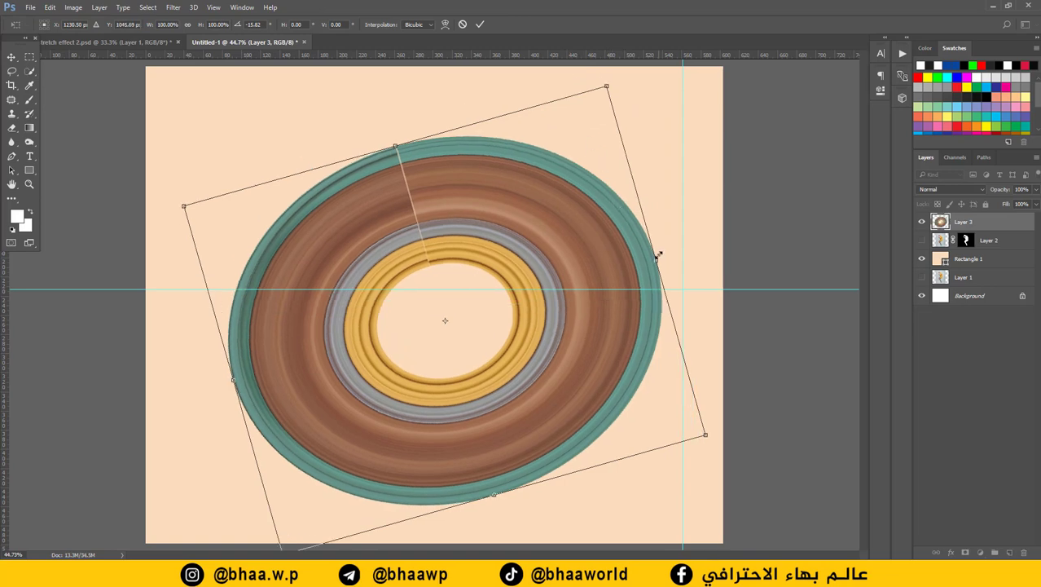
{"action": "left_click_drag", "start_coordinate": [656, 256], "coordinate": [639, 284]}
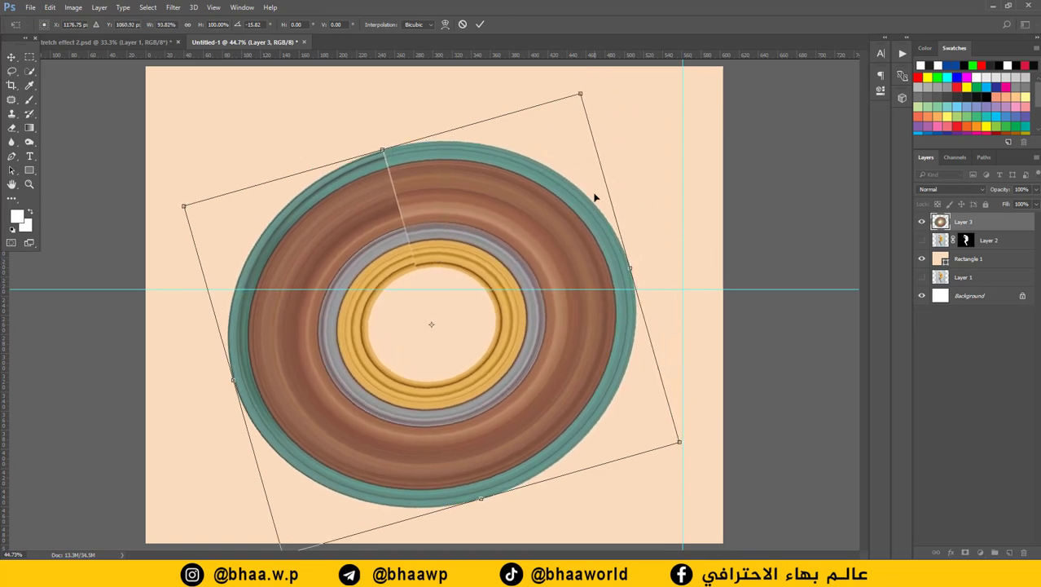
{"action": "left_click", "coordinate": [480, 25]}
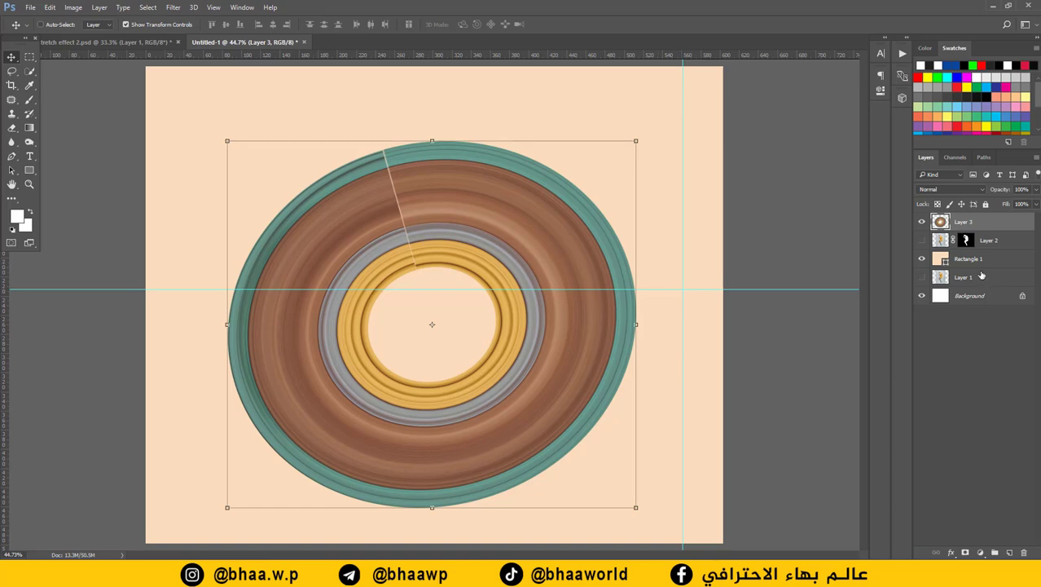
Step: Move the ring layer below the cut-out man's layer and make the man visible
{"action": "left_click_drag", "start_coordinate": [965, 229], "coordinate": [971, 247]}
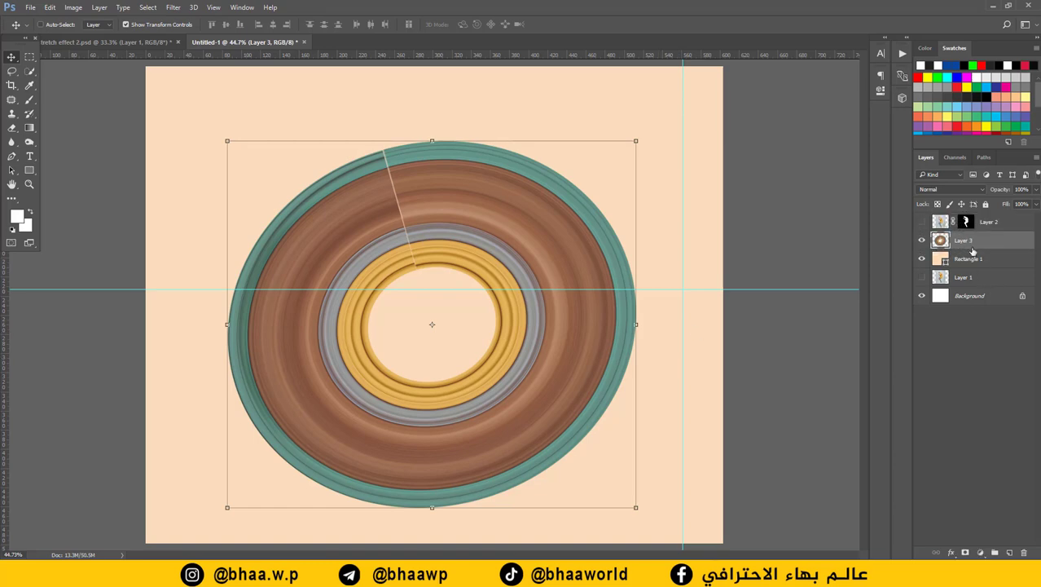
{"action": "left_click", "coordinate": [921, 222]}
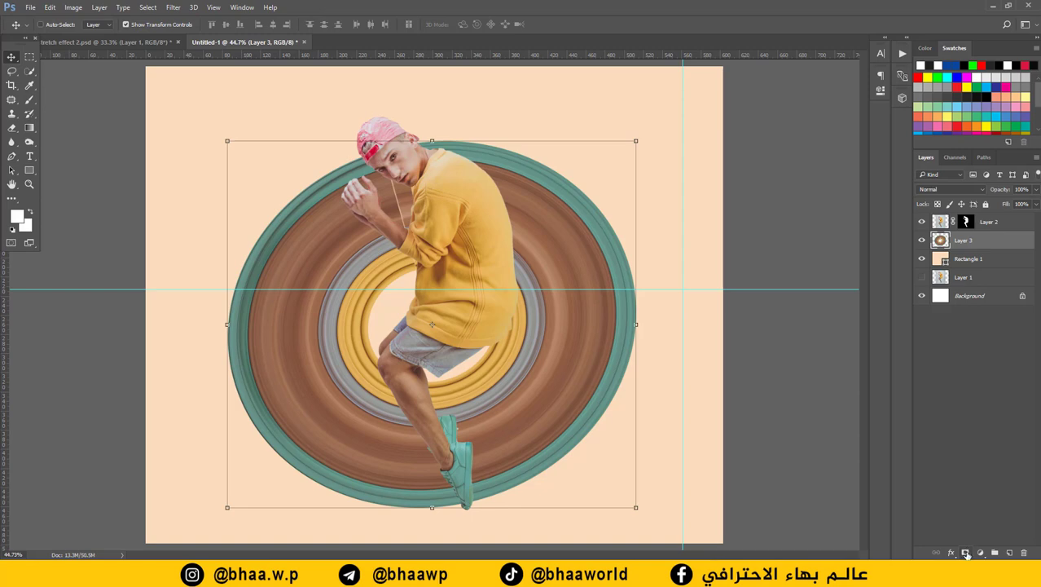
Step: Add a layer mask to the ring and paint it black with a 200 px brush to hide the half in front of the man
{"action": "left_click", "coordinate": [967, 554]}
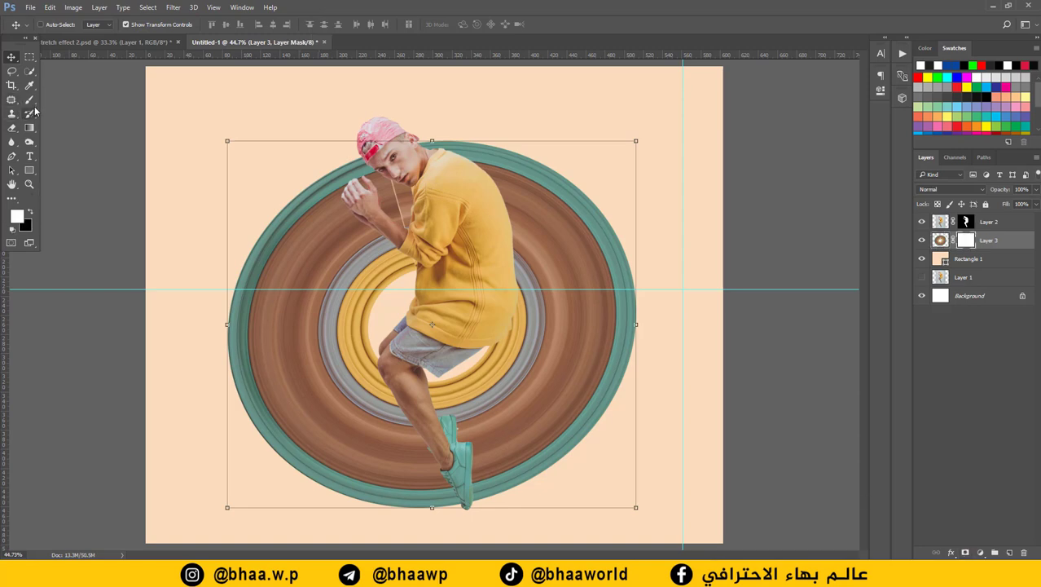
{"action": "left_click", "coordinate": [29, 100]}
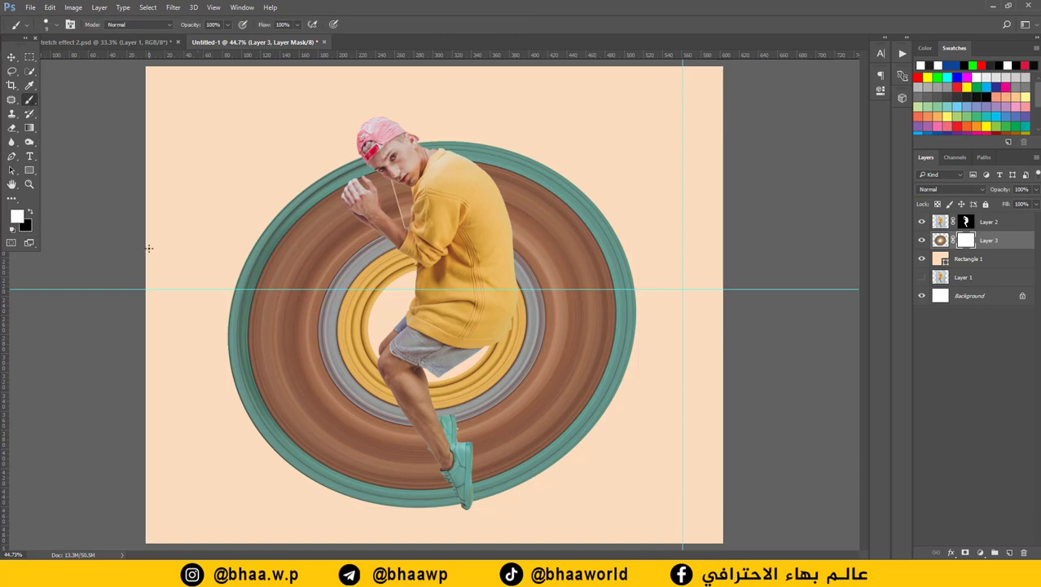
{"action": "key", "text": "x"}
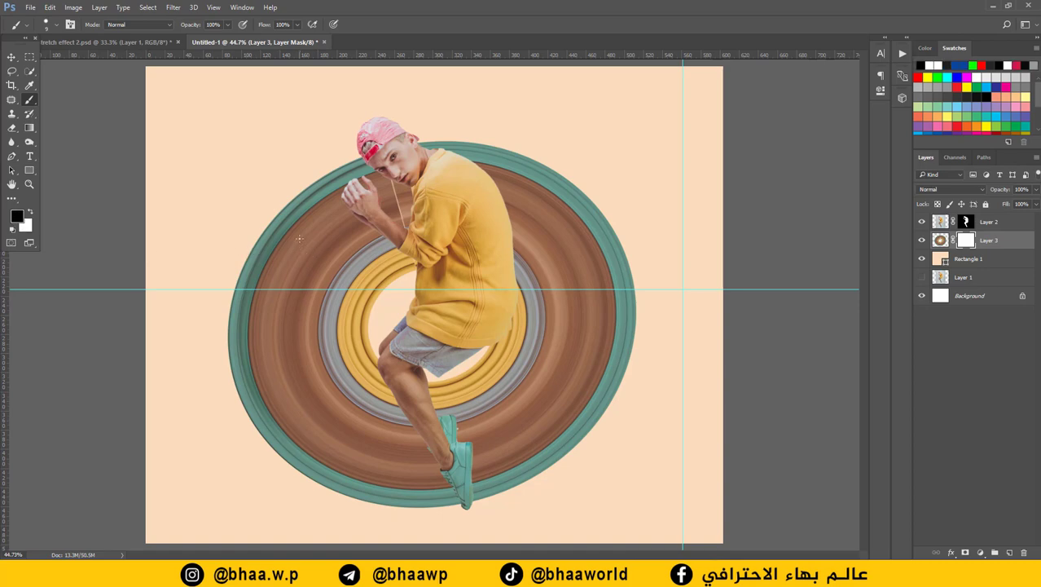
{"action": "key", "text": "bracketright"}
{"action": "key", "text": "bracketright"}
{"action": "key", "text": "bracketright"}
{"action": "key", "text": "bracketright"}
{"action": "key", "text": "bracketright"}
{"action": "key", "text": "bracketright"}
{"action": "key", "text": "bracketright"}
{"action": "key", "text": "bracketright"}
{"action": "key", "text": "bracketright"}
{"action": "key", "text": "bracketright"}
{"action": "key", "text": "bracketright"}
{"action": "key", "text": "bracketright"}
{"action": "key", "text": "bracketright"}
{"action": "key", "text": "bracketright"}
{"action": "mouse_move", "coordinate": [314, 181]}
{"action": "left_mouse_down"}
{"action": "mouse_move", "coordinate": [317, 226]}
{"action": "mouse_move", "coordinate": [325, 214]}
{"action": "mouse_move", "coordinate": [338, 223]}
{"action": "mouse_move", "coordinate": [266, 250]}
{"action": "mouse_move", "coordinate": [264, 308]}
{"action": "mouse_move", "coordinate": [250, 310]}
{"action": "mouse_move", "coordinate": [245, 297]}
{"action": "mouse_move", "coordinate": [278, 249]}
{"action": "mouse_move", "coordinate": [286, 292]}
{"action": "mouse_move", "coordinate": [322, 261]}
{"action": "mouse_move", "coordinate": [385, 249]}
{"action": "mouse_move", "coordinate": [405, 257]}
{"action": "mouse_move", "coordinate": [400, 191]}
{"action": "mouse_move", "coordinate": [358, 157]}
{"action": "mouse_move", "coordinate": [377, 277]}
{"action": "mouse_move", "coordinate": [359, 378]}
{"action": "mouse_move", "coordinate": [400, 455]}
{"action": "mouse_move", "coordinate": [403, 417]}
{"action": "mouse_move", "coordinate": [434, 507]}
{"action": "left_mouse_up"}
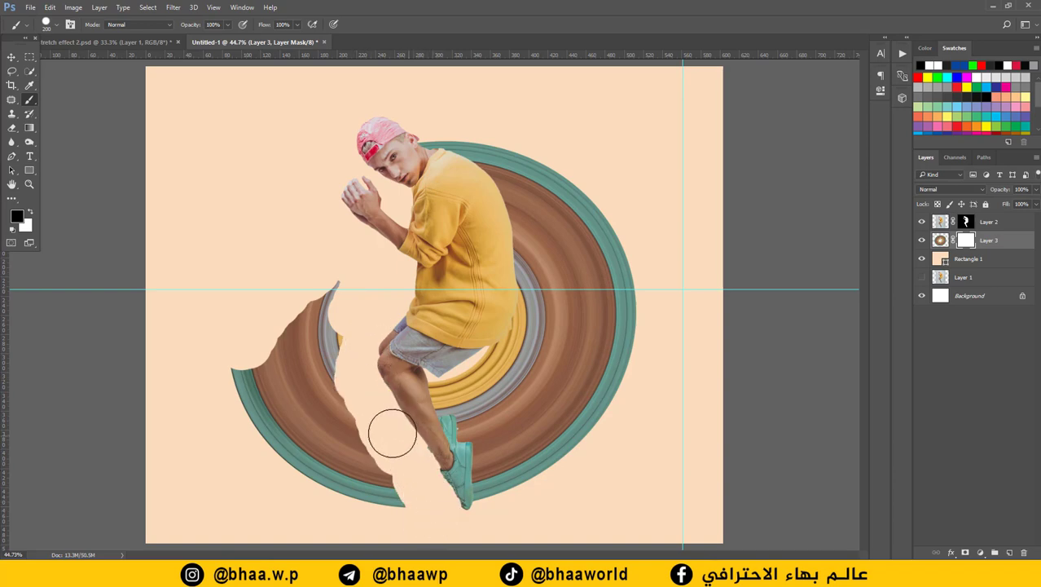
{"action": "mouse_move", "coordinate": [362, 408]}
{"action": "left_mouse_down"}
{"action": "mouse_move", "coordinate": [338, 480]}
{"action": "mouse_move", "coordinate": [327, 324]}
{"action": "mouse_move", "coordinate": [362, 265]}
{"action": "mouse_move", "coordinate": [274, 358]}
{"action": "mouse_move", "coordinate": [240, 378]}
{"action": "mouse_move", "coordinate": [249, 397]}
{"action": "mouse_move", "coordinate": [269, 397]}
{"action": "mouse_move", "coordinate": [386, 511]}
{"action": "left_mouse_up"}
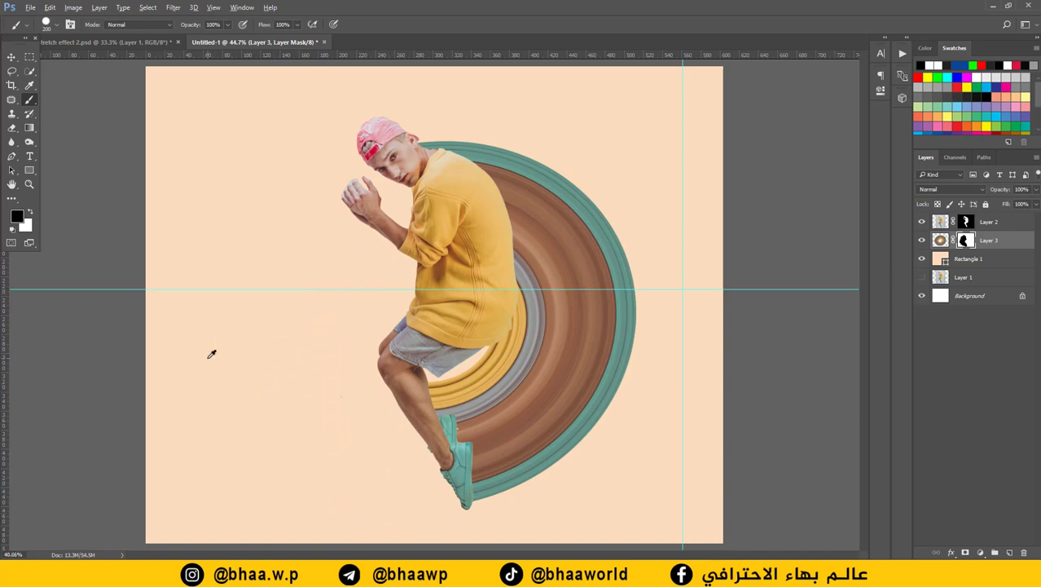
{"action": "scroll", "coordinate": [210, 353], "scroll_direction": "down", "scroll_amount": 2}
{"action": "scroll", "coordinate": [210, 353], "scroll_direction": "down", "scroll_amount": 1}
{"action": "scroll", "coordinate": [205, 358], "scroll_direction": "up", "scroll_amount": 2}
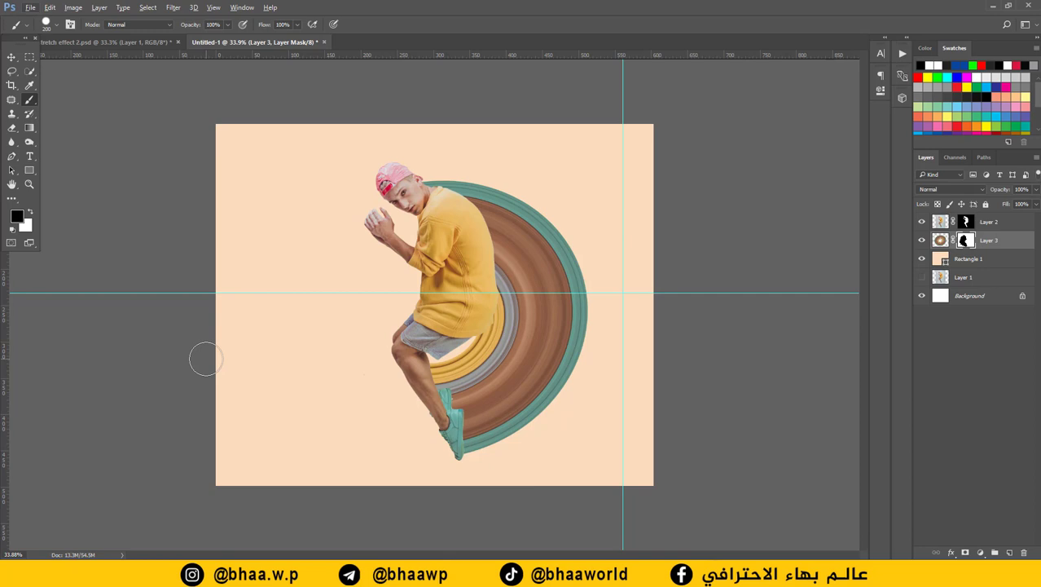
{"action": "left_click", "coordinate": [172, 7]}
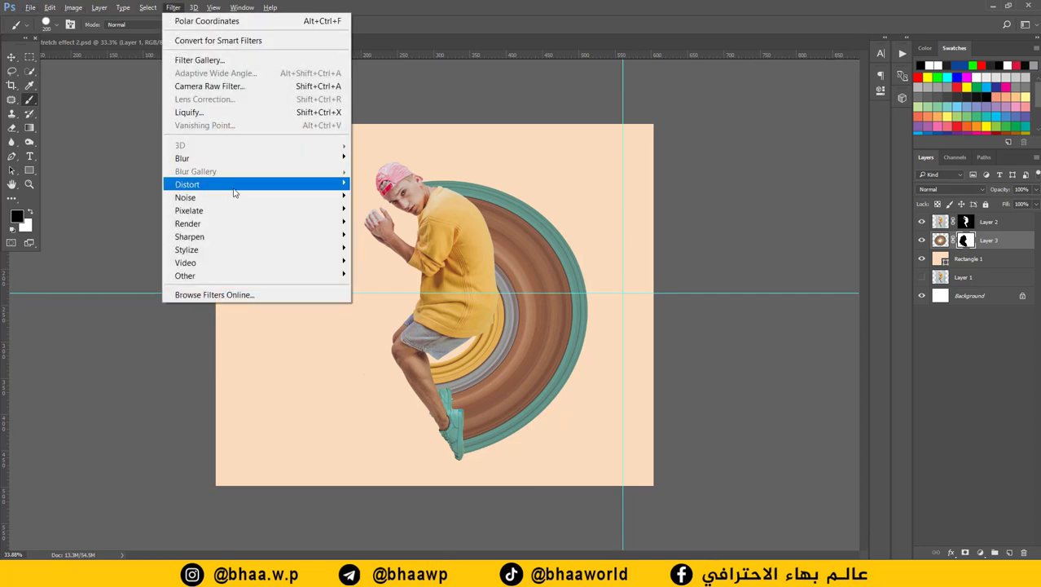
{"action": "mouse_move", "coordinate": [235, 189]}
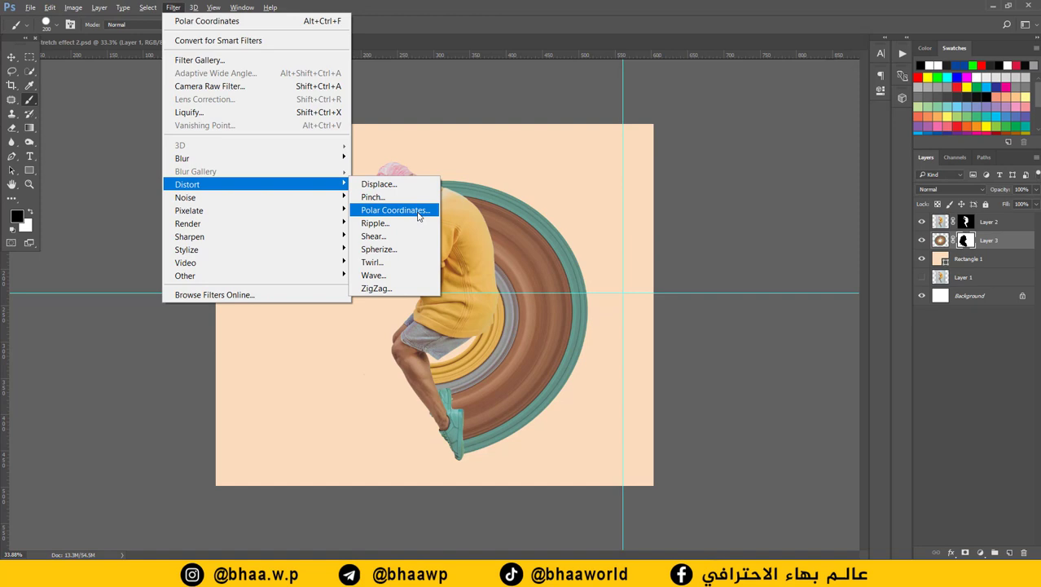
{"action": "left_click", "coordinate": [520, 4]}
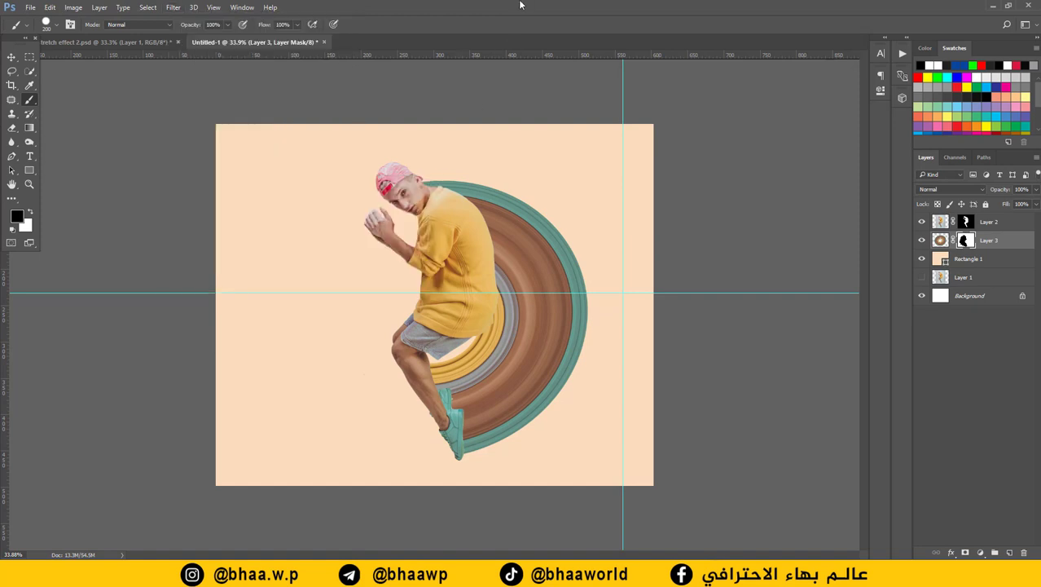